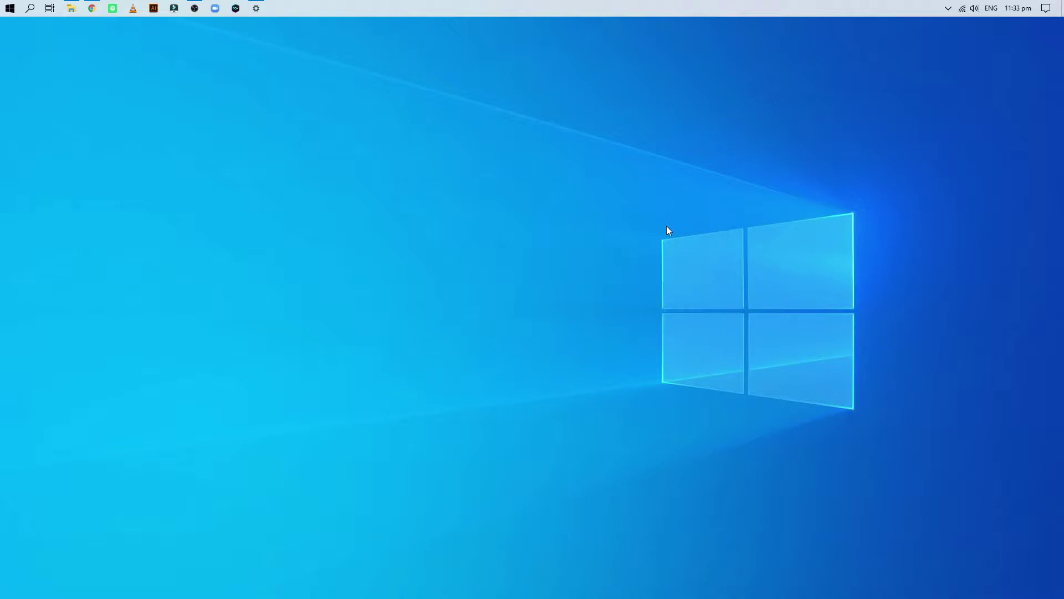
Step: Search Google in Chrome for "lively wallpaper download" and open the Microsoft Store result for Lively Wallpaper
{"action": "left_click", "coordinate": [93, 9]}
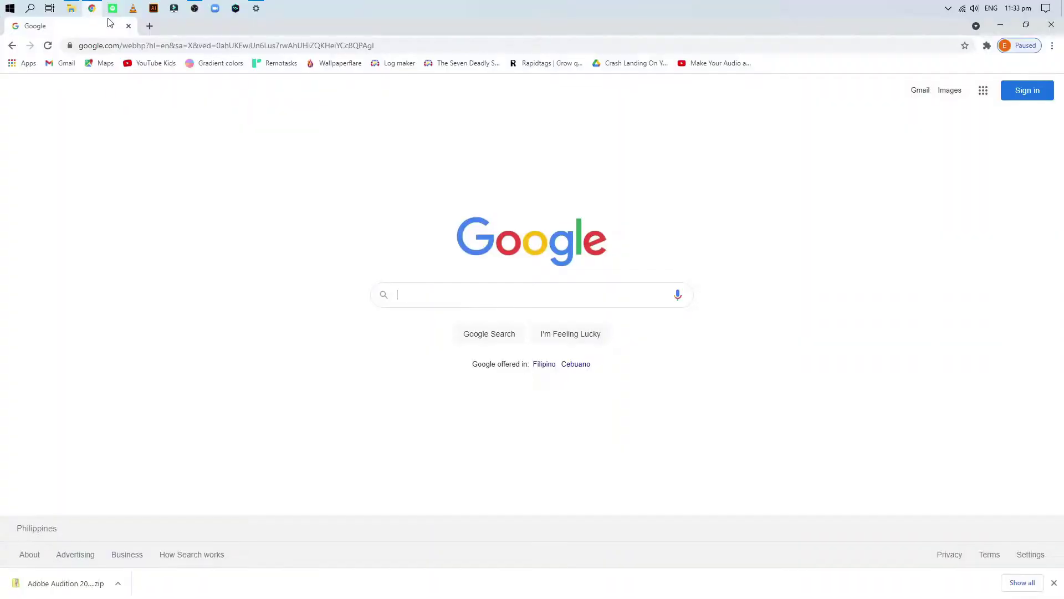
{"action": "left_click", "coordinate": [471, 300]}
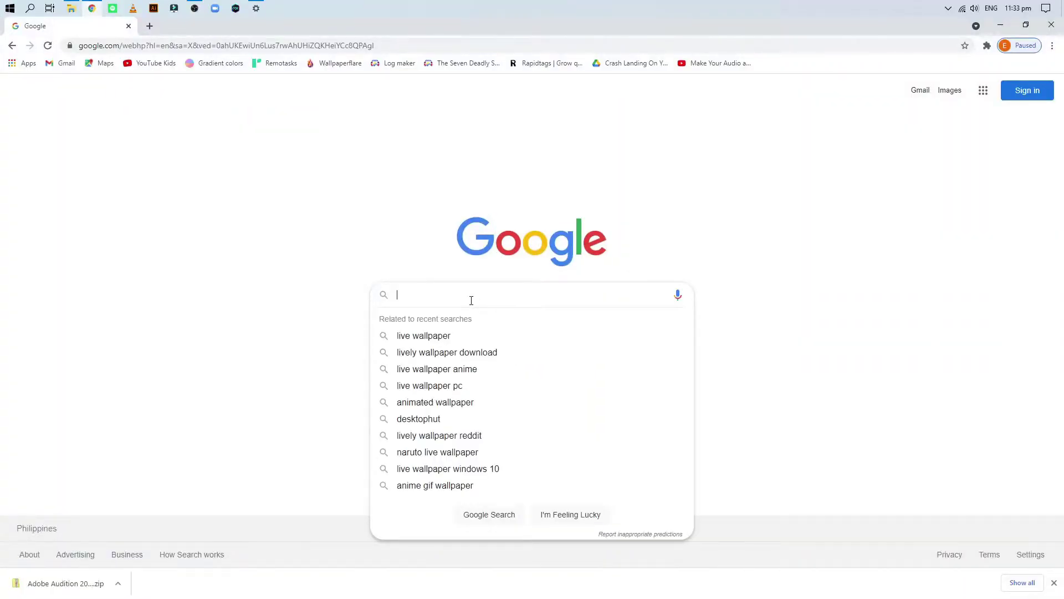
{"action": "type", "text": "lively"}
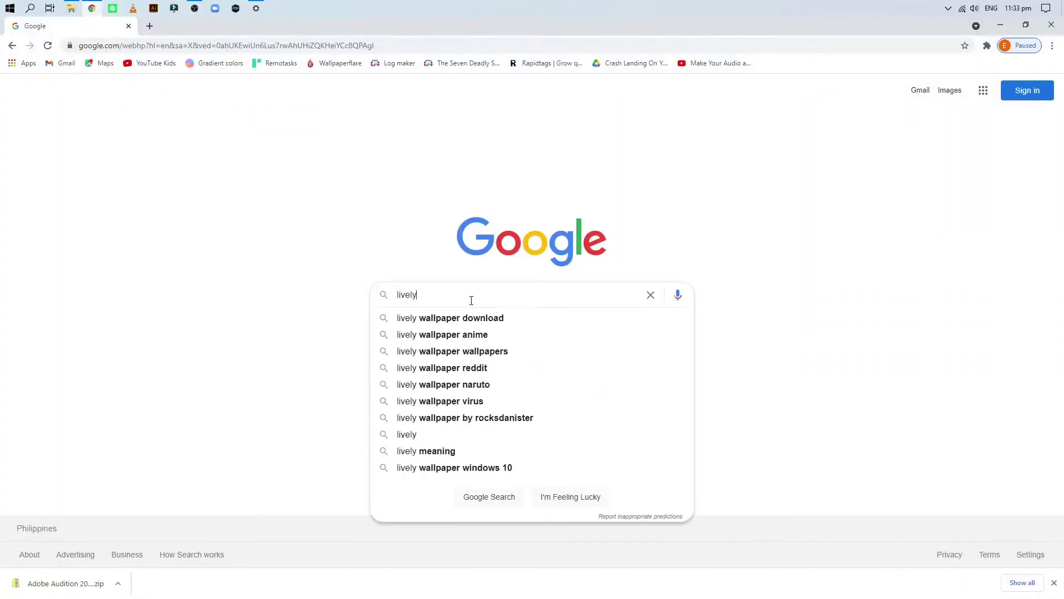
{"action": "left_click", "coordinate": [500, 318]}
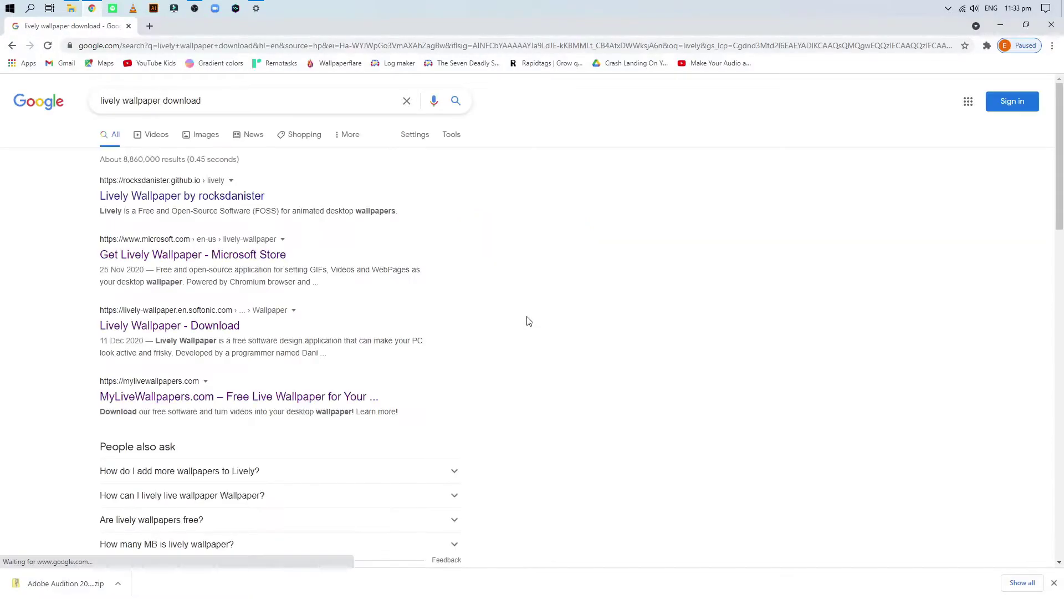
{"action": "left_click", "coordinate": [162, 259]}
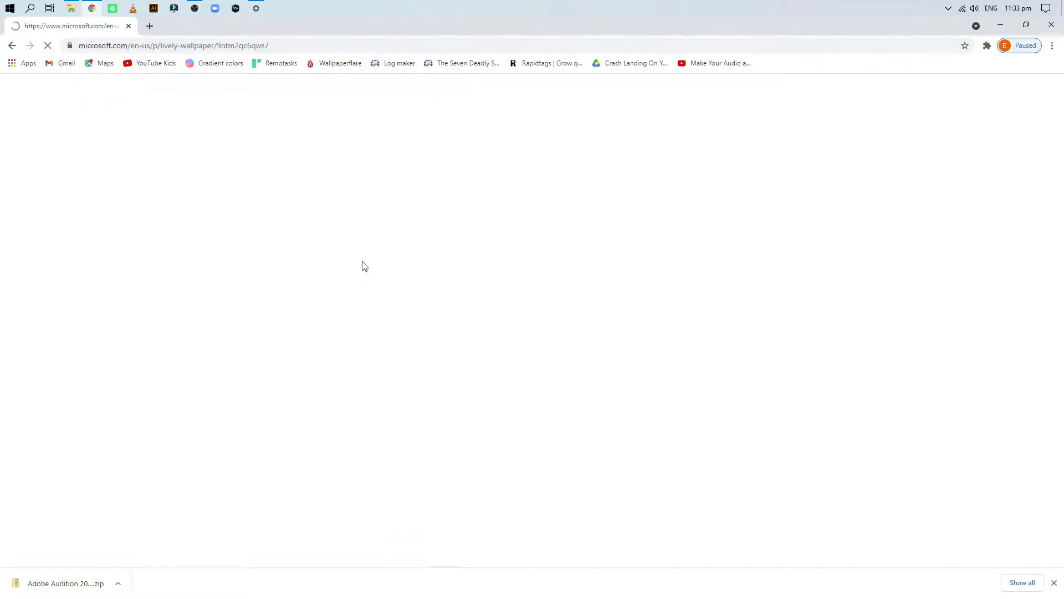
Step: Get Lively Wallpaper from its web listing and look over its page in the Microsoft Store app
{"action": "scroll", "coordinate": [557, 332], "scroll_direction": "down", "scroll_amount": 4}
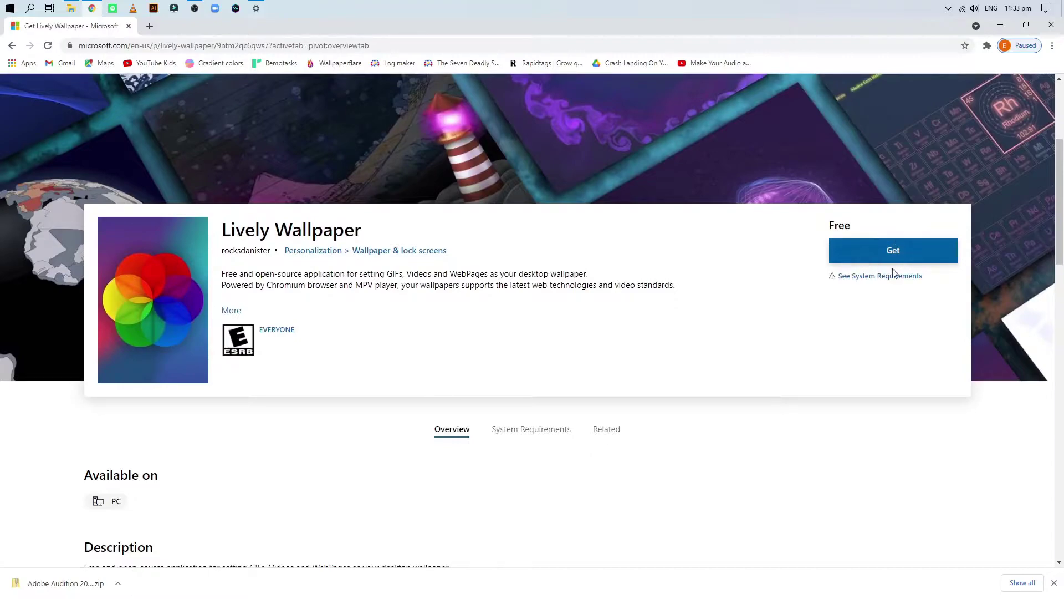
{"action": "left_click", "coordinate": [893, 252]}
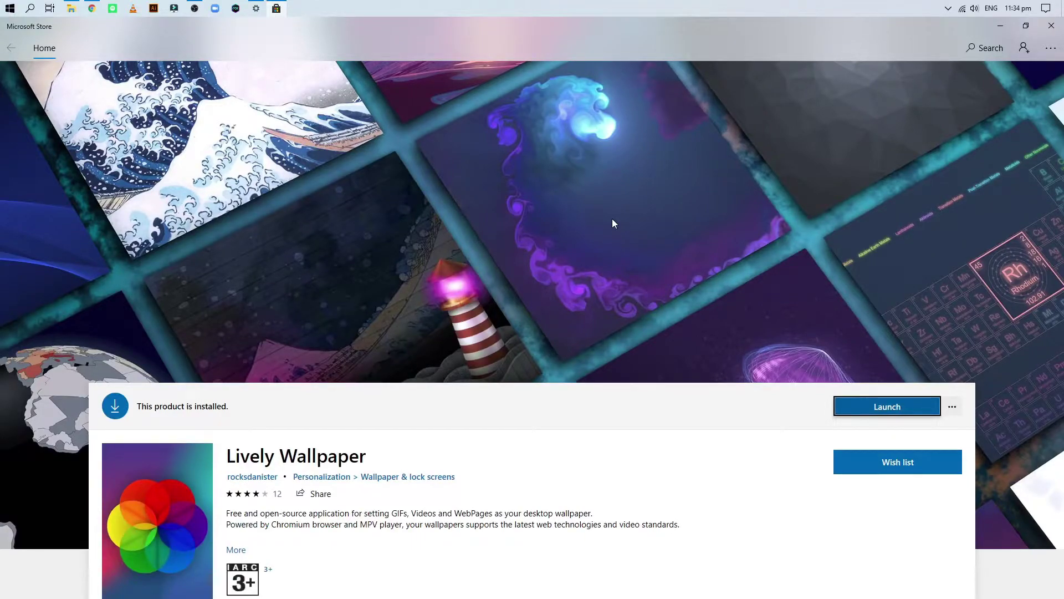
{"action": "scroll", "coordinate": [612, 222], "scroll_direction": "down", "scroll_amount": 5}
{"action": "scroll", "coordinate": [655, 241], "scroll_direction": "up", "scroll_amount": 5}
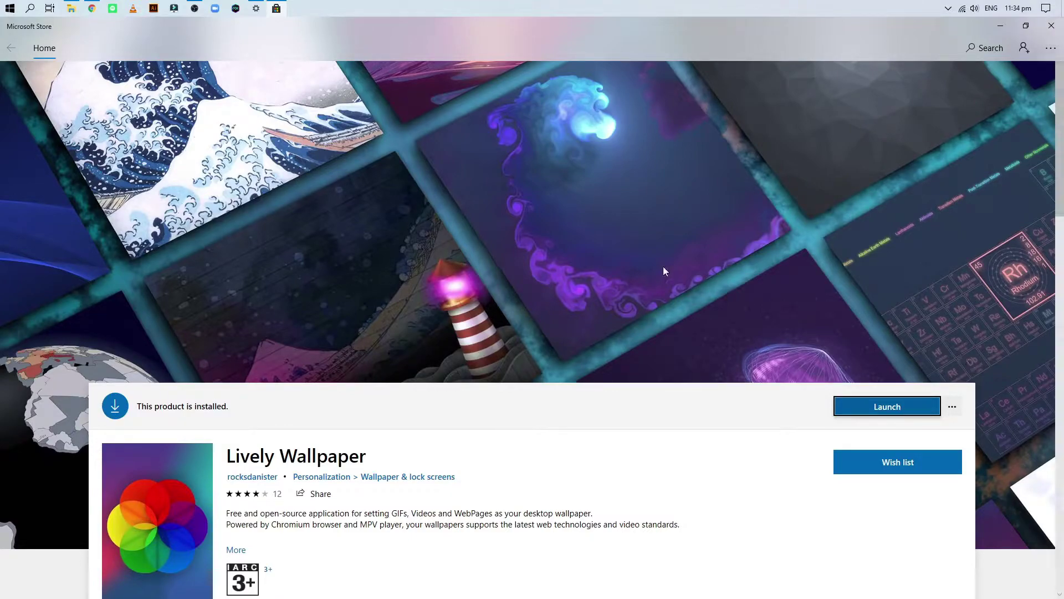
Step: Minimize the Microsoft Store and browser windows and open Lively Wallpaper from its background icon
{"action": "left_click", "coordinate": [1004, 29]}
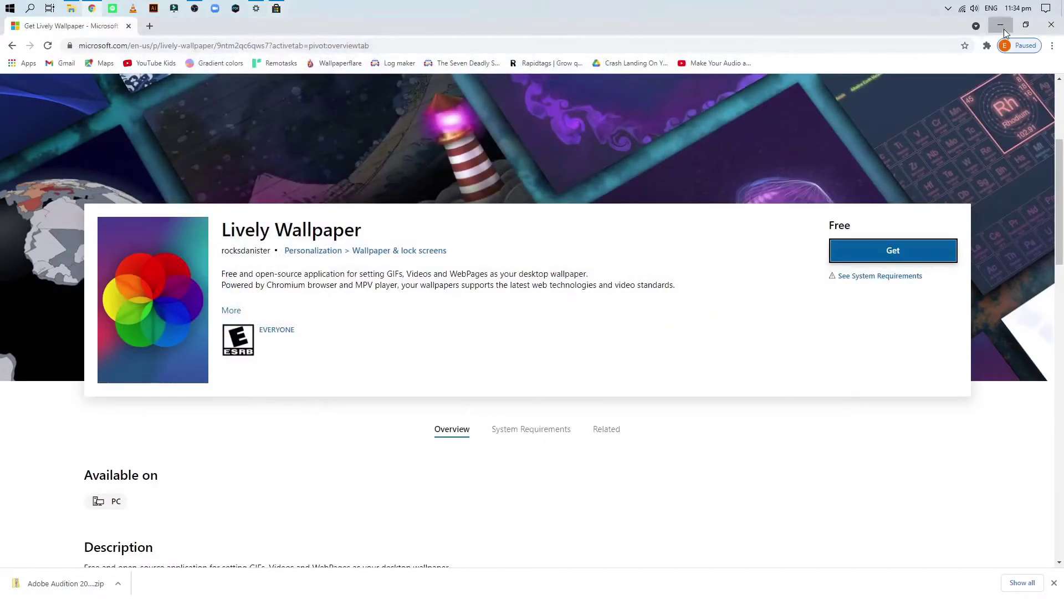
{"action": "left_click", "coordinate": [997, 33]}
{"action": "left_click", "coordinate": [948, 10]}
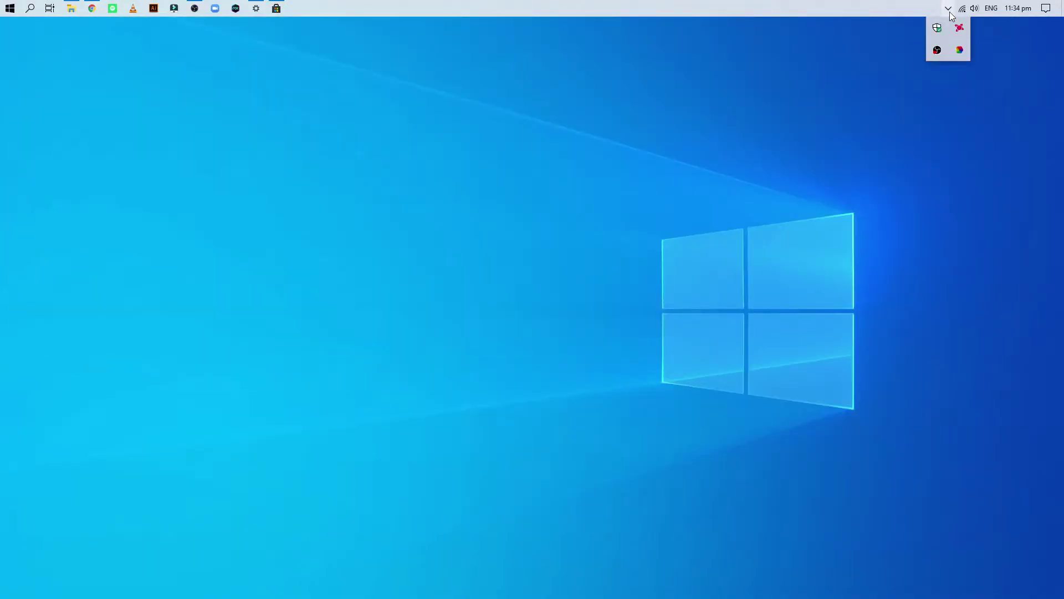
{"action": "left_click", "coordinate": [966, 52]}
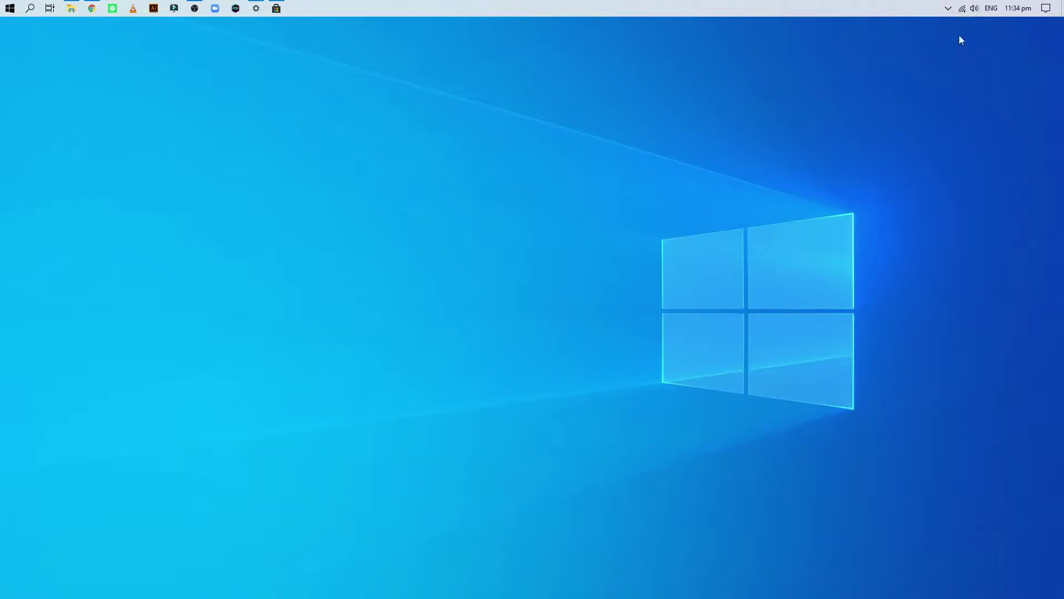
{"action": "left_click", "coordinate": [949, 10]}
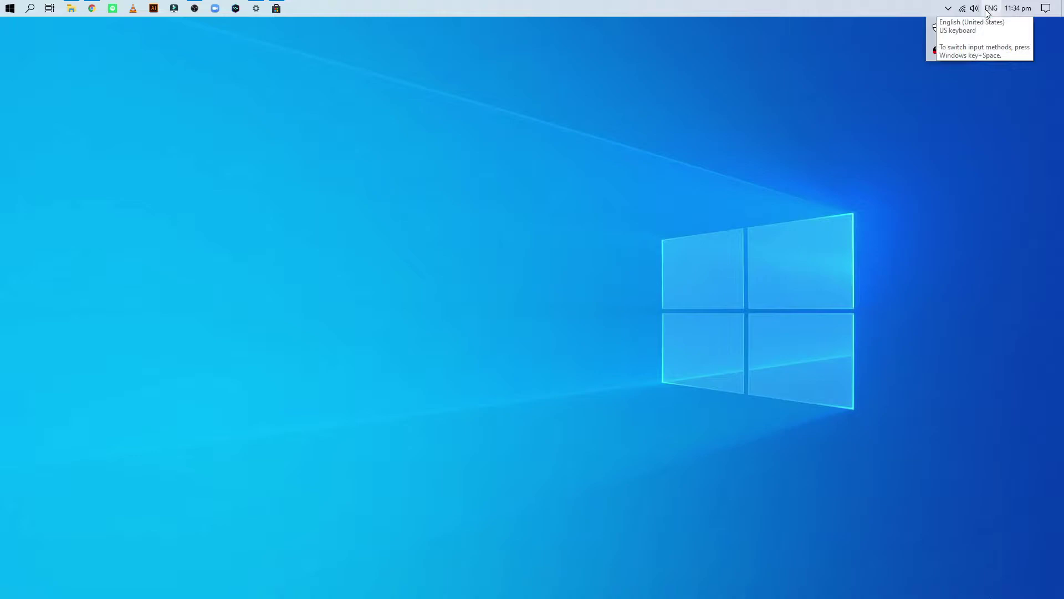
{"action": "left_click", "coordinate": [980, 105]}
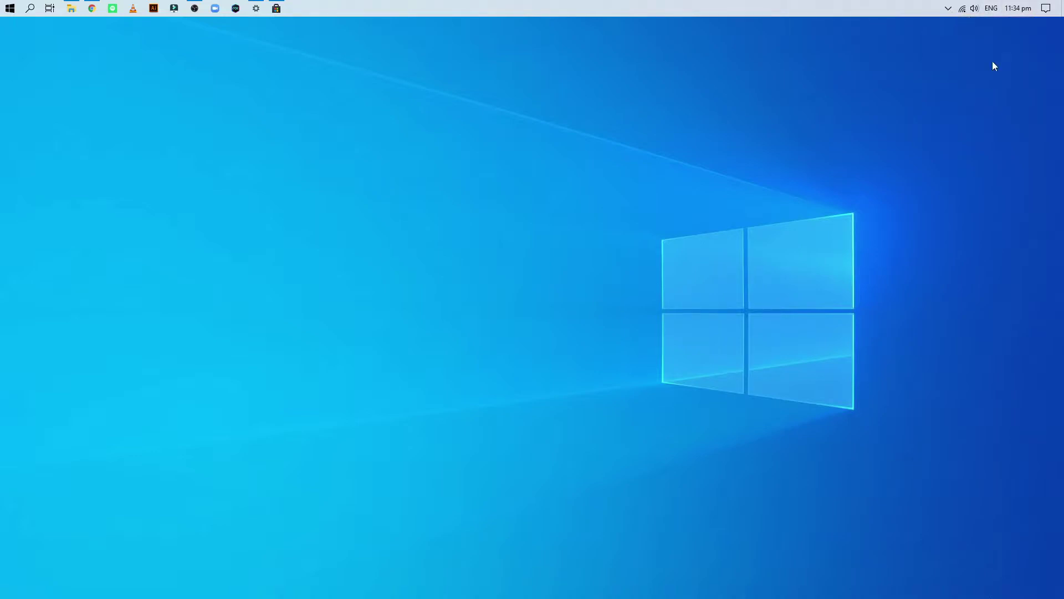
{"action": "left_click", "coordinate": [947, 9]}
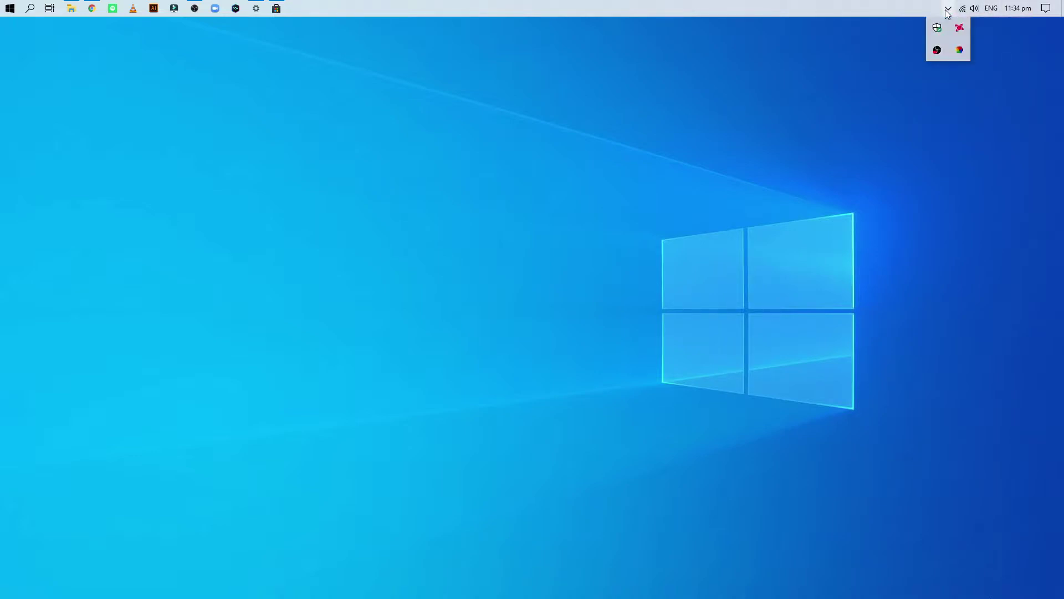
{"action": "double_click", "coordinate": [960, 50]}
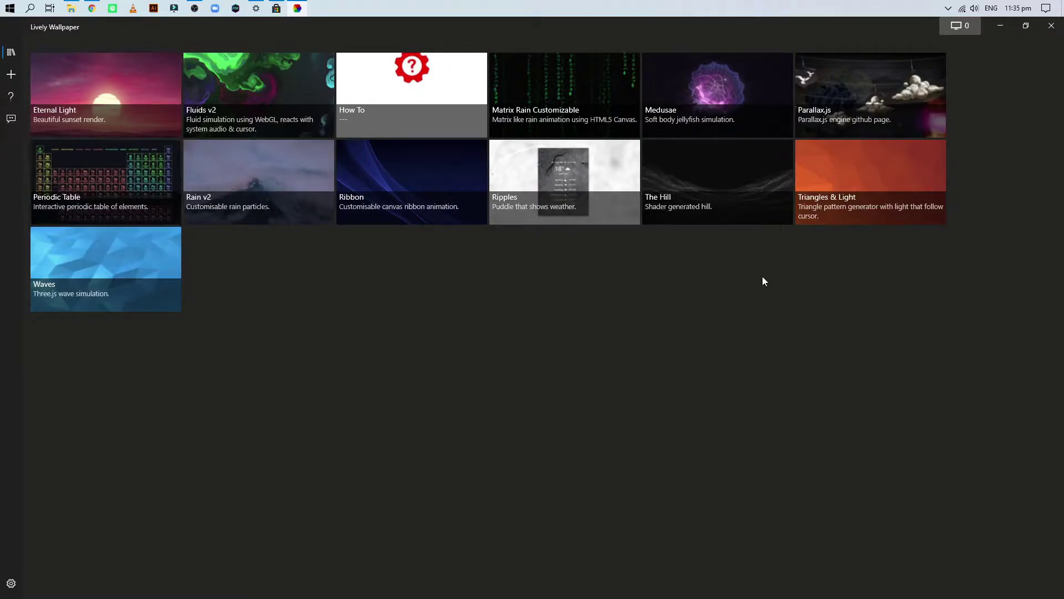
Step: Look at the options for adding a wallpaper and browse for a wallpaper file
{"action": "left_click", "coordinate": [6, 80]}
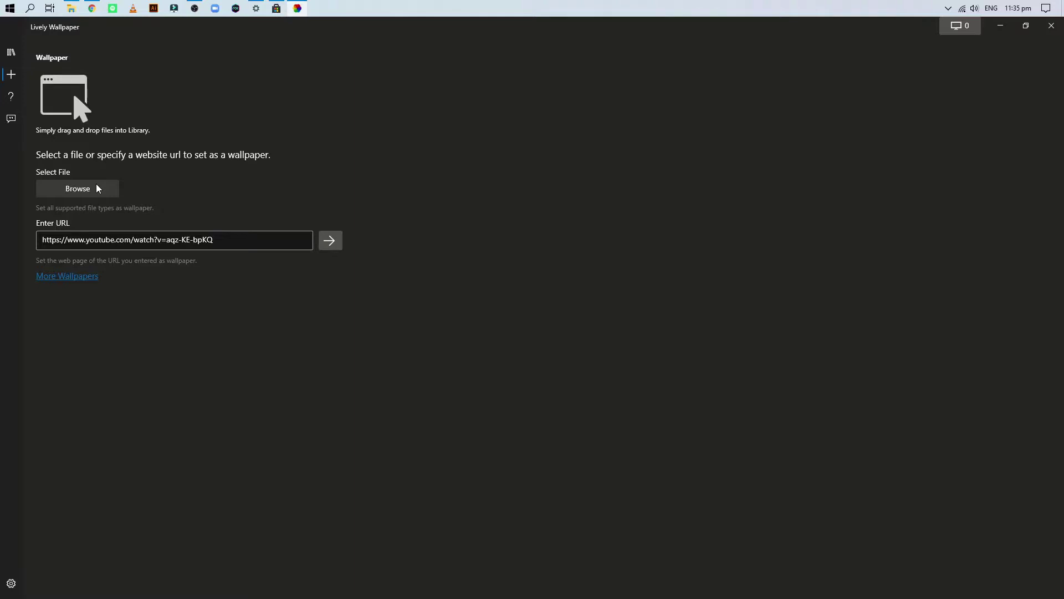
{"action": "left_click", "coordinate": [96, 189]}
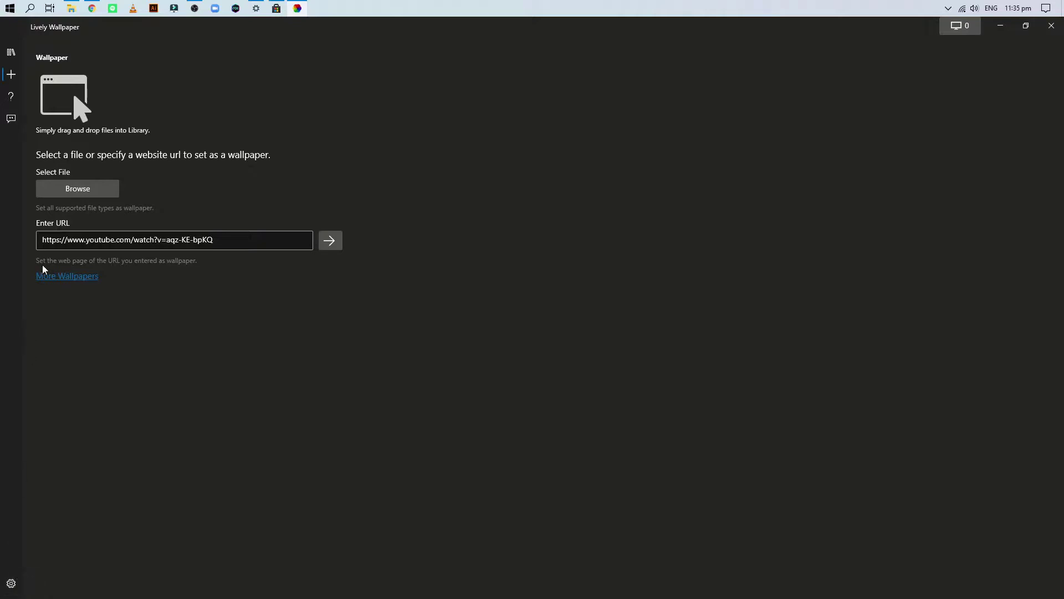
Step: Return to the wallpaper library, apply the Fluids v2 wallpaper and view it on the desktop
{"action": "left_click", "coordinate": [12, 53]}
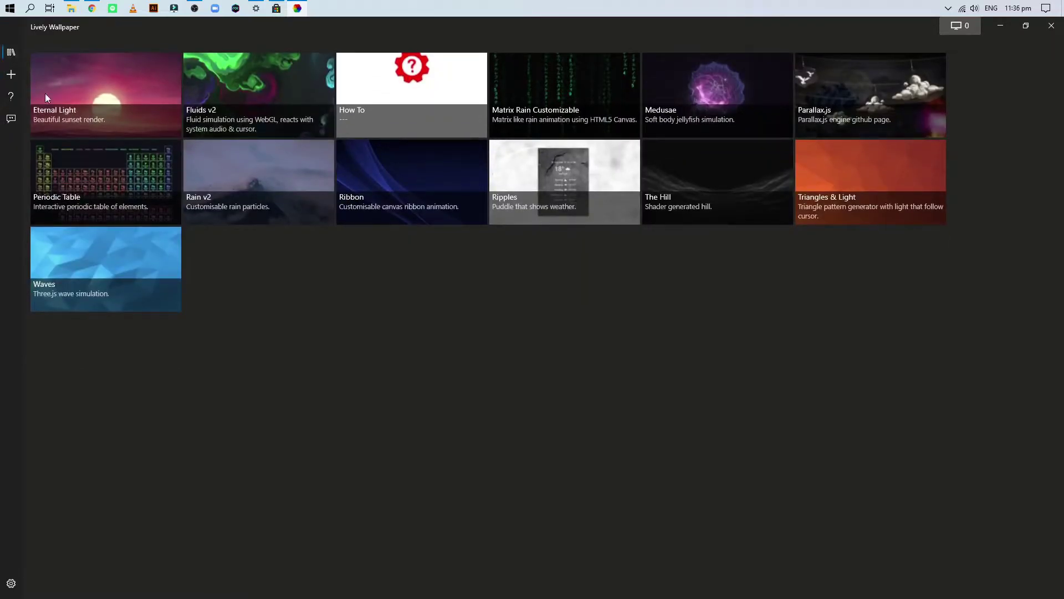
{"action": "left_click", "coordinate": [281, 96]}
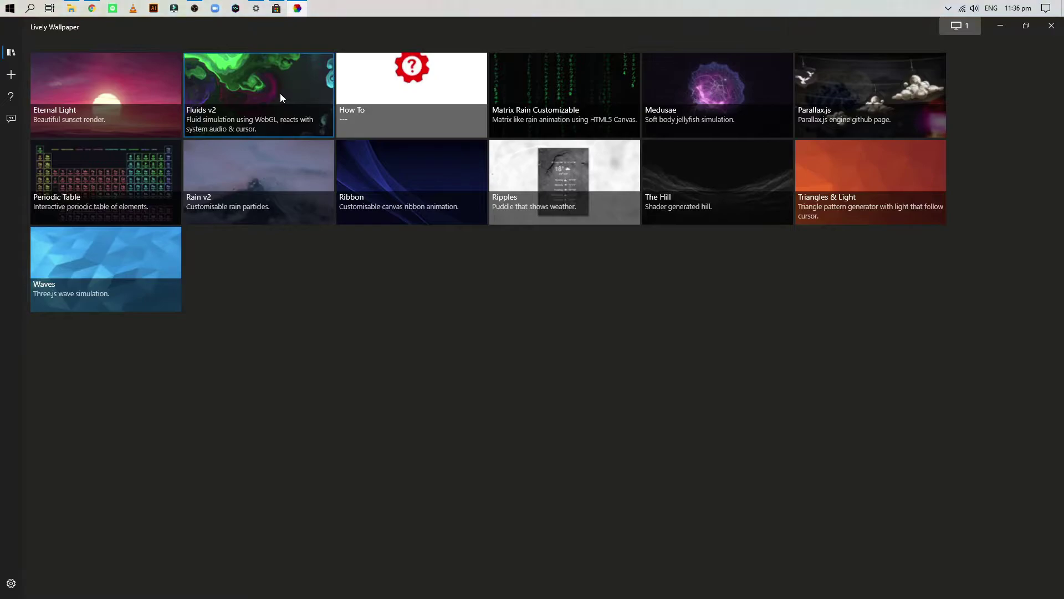
{"action": "left_click", "coordinate": [1005, 25]}
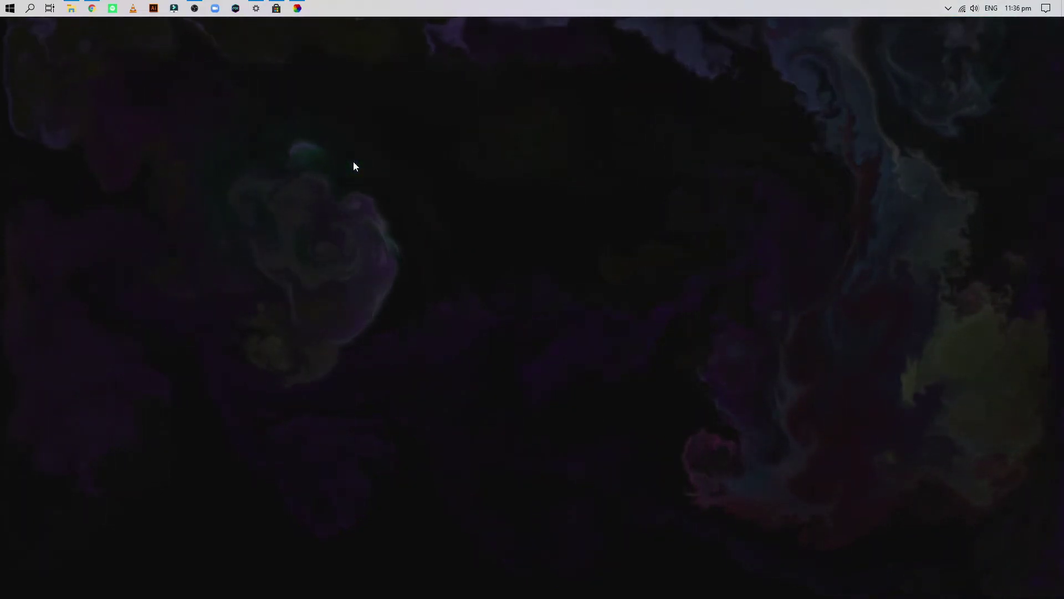
Step: Reopen the Lively library, apply the Matrix Rain Customizable wallpaper and view it on the desktop
{"action": "left_click", "coordinate": [297, 8]}
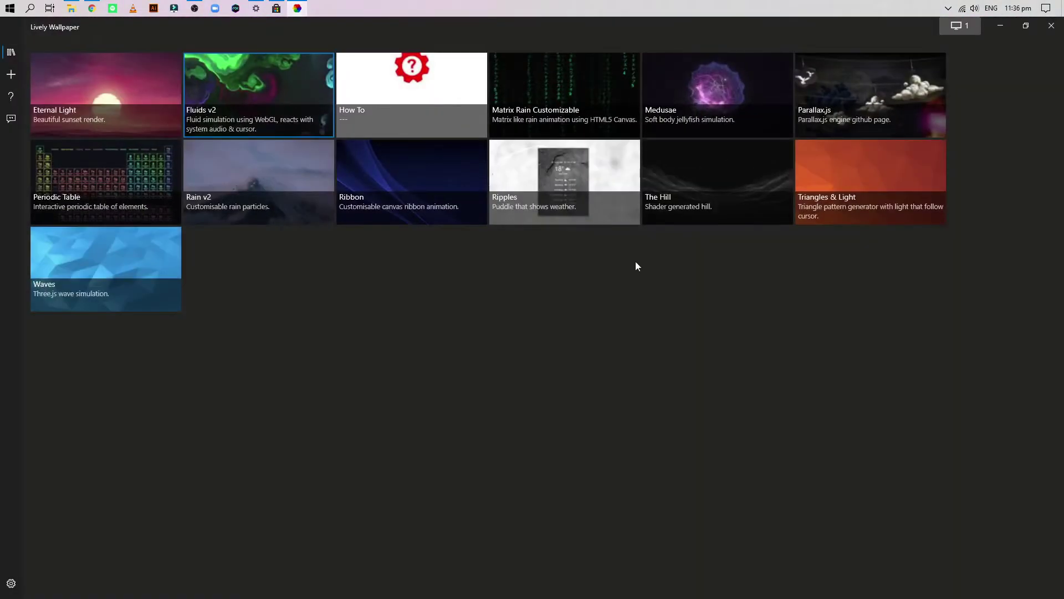
{"action": "left_click", "coordinate": [566, 95]}
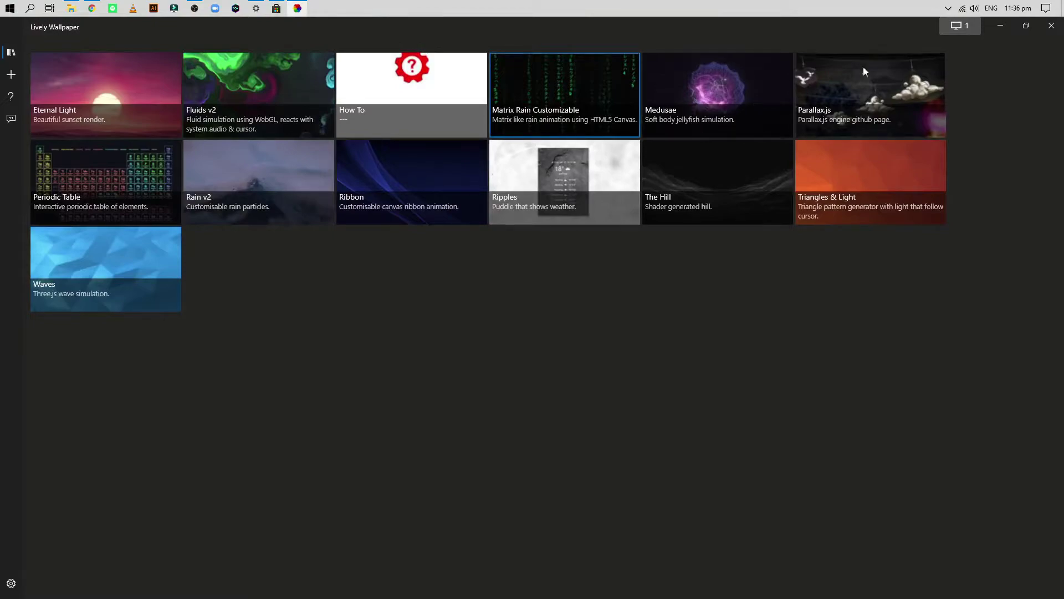
{"action": "left_click", "coordinate": [1002, 26]}
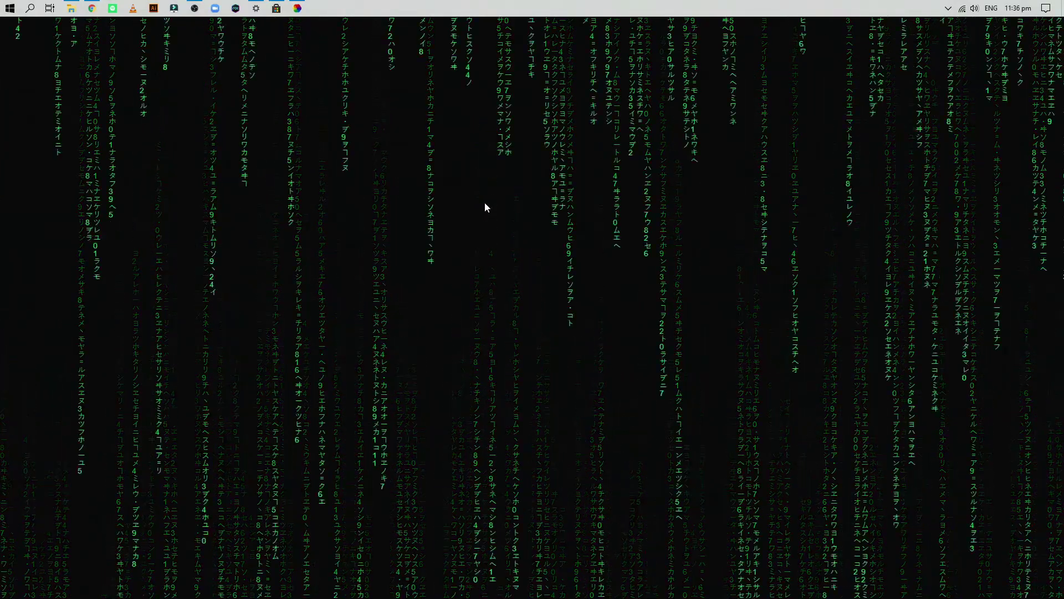
Step: Switch back to Lively Wallpaper, apply the Medusae jellyfish wallpaper and view it on the desktop
{"action": "left_click", "coordinate": [298, 8]}
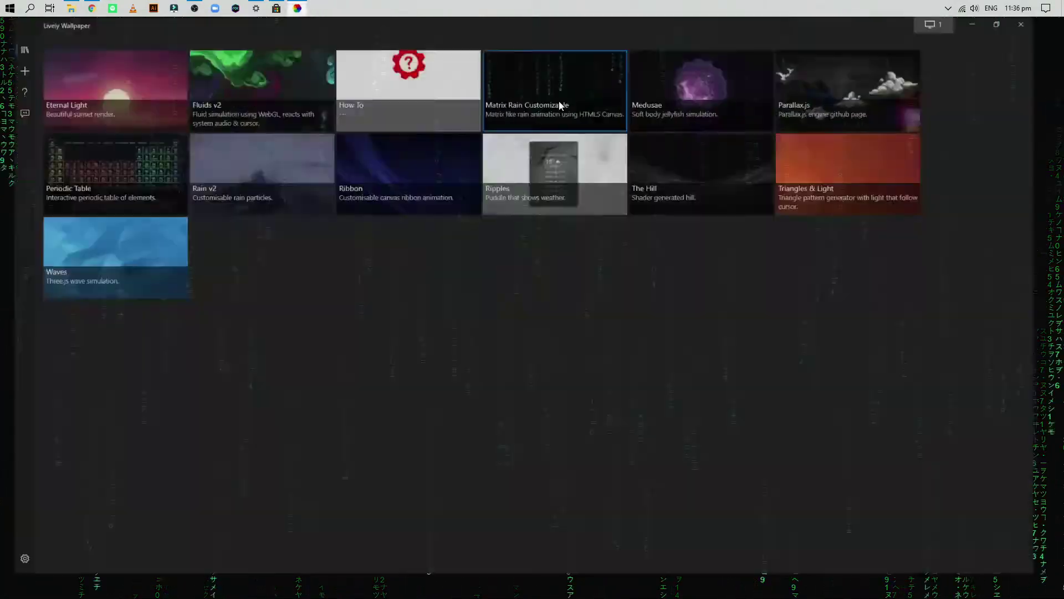
{"action": "left_click", "coordinate": [734, 82]}
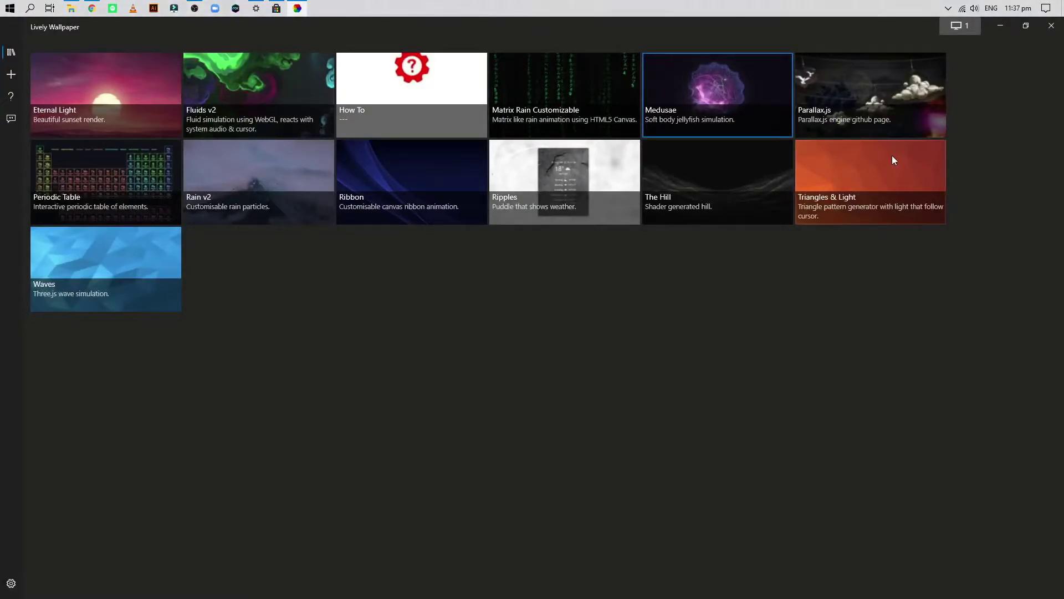
{"action": "left_click", "coordinate": [1001, 26]}
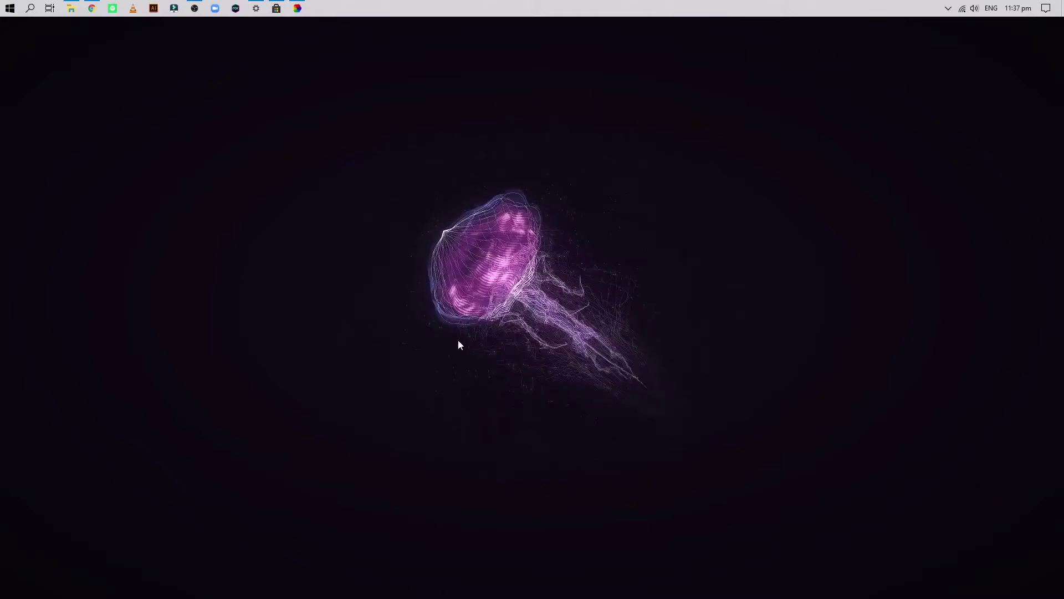
Step: Bring Lively Wallpaper back, apply the custom How To wallpaper and view it on the desktop
{"action": "left_click", "coordinate": [297, 9]}
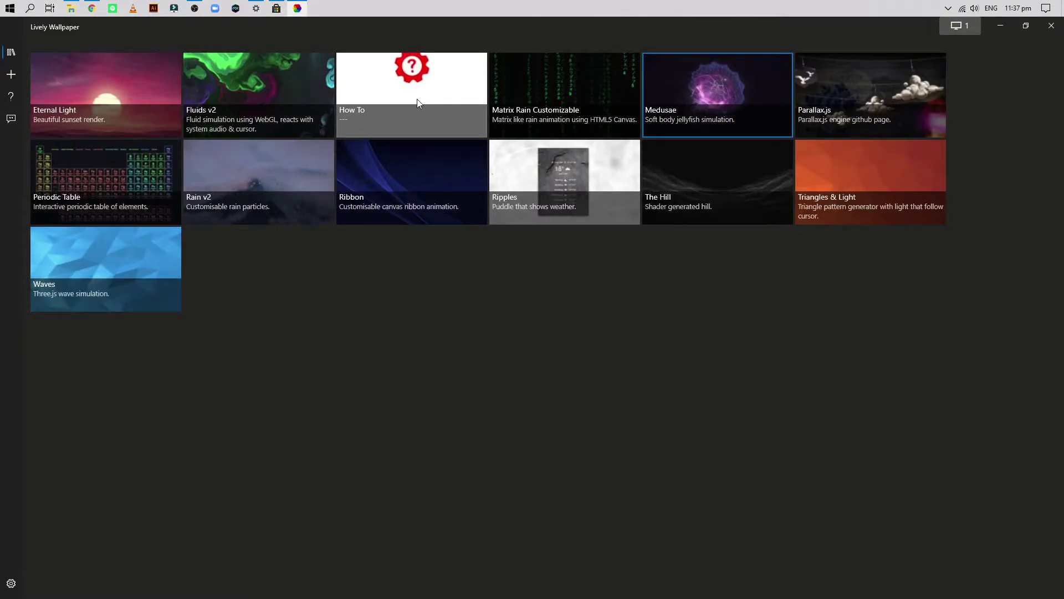
{"action": "left_click", "coordinate": [437, 94]}
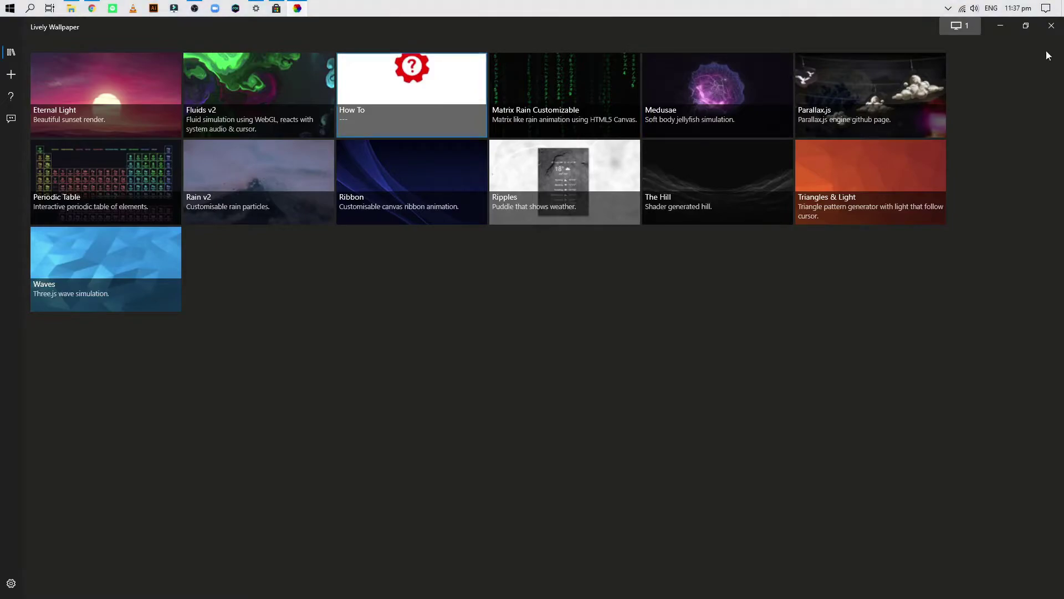
{"action": "left_click", "coordinate": [1007, 26]}
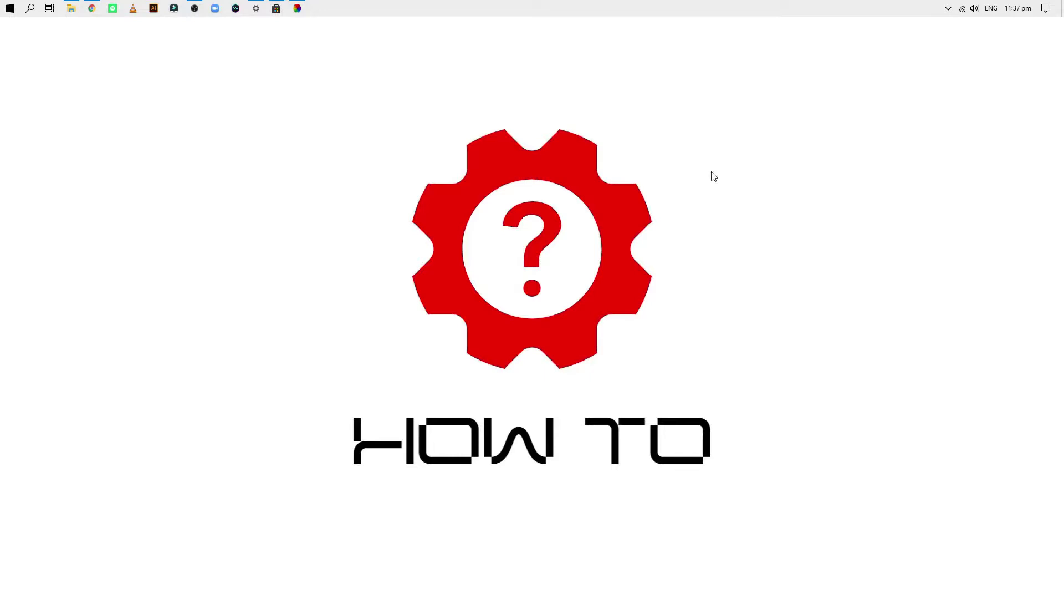
Step: Show the wallpaper control options of Lively Wallpaper's background icon
{"action": "left_click", "coordinate": [949, 9]}
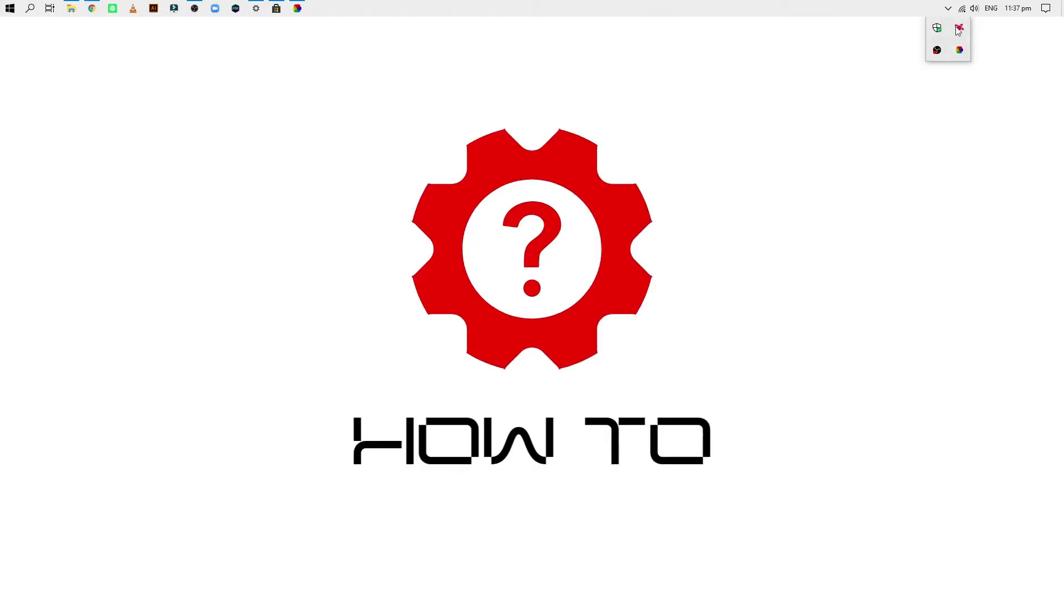
{"action": "left_click", "coordinate": [941, 146]}
{"action": "left_click", "coordinate": [949, 9]}
{"action": "right_click", "coordinate": [963, 51]}
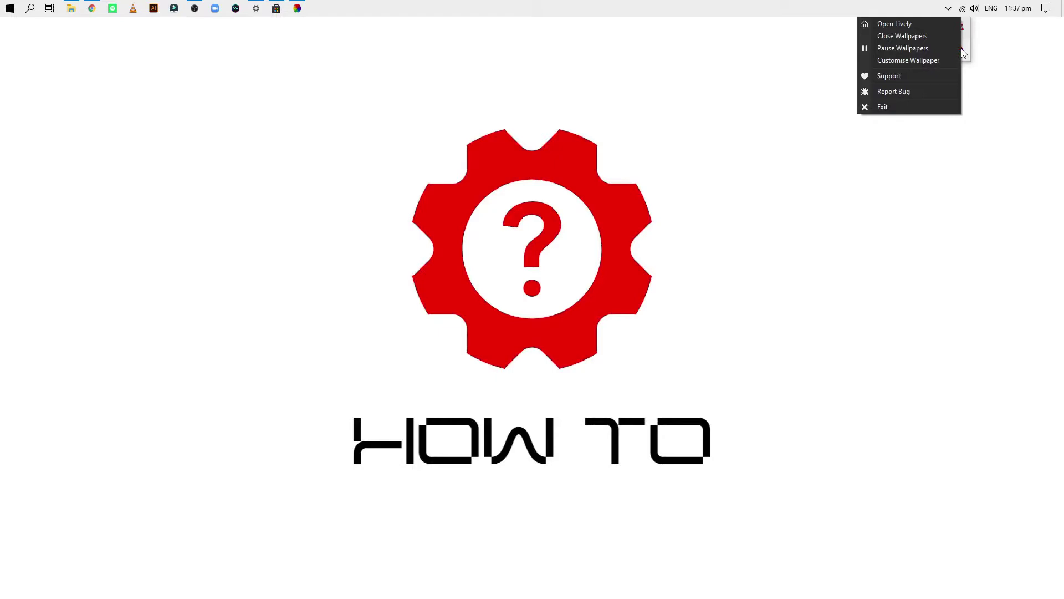
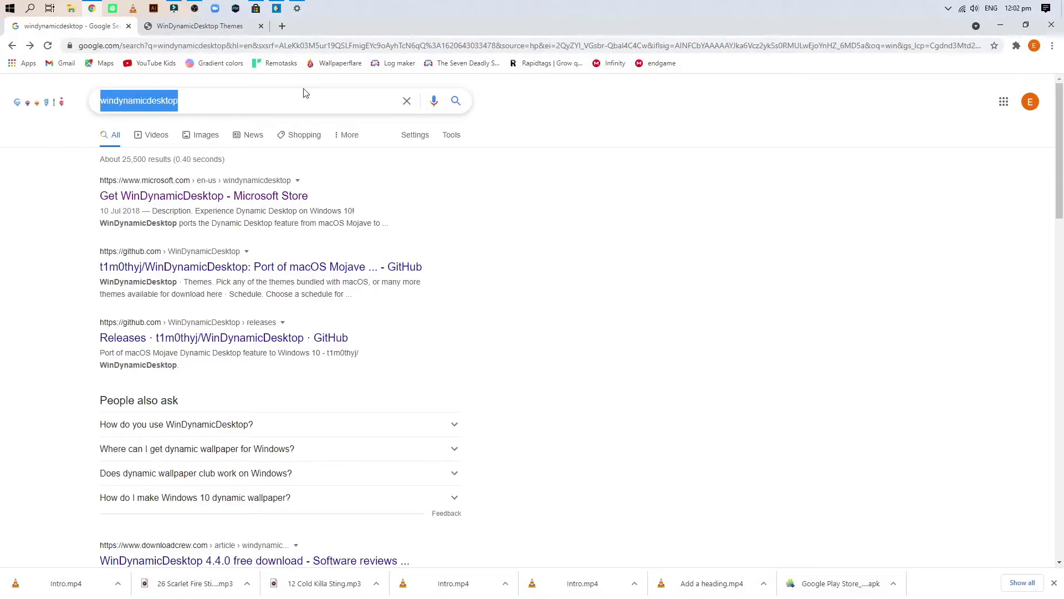
Step: Open the Microsoft Store result for WinDynamicDesktop, get the app, and minimize the store window
{"action": "left_click", "coordinate": [186, 198]}
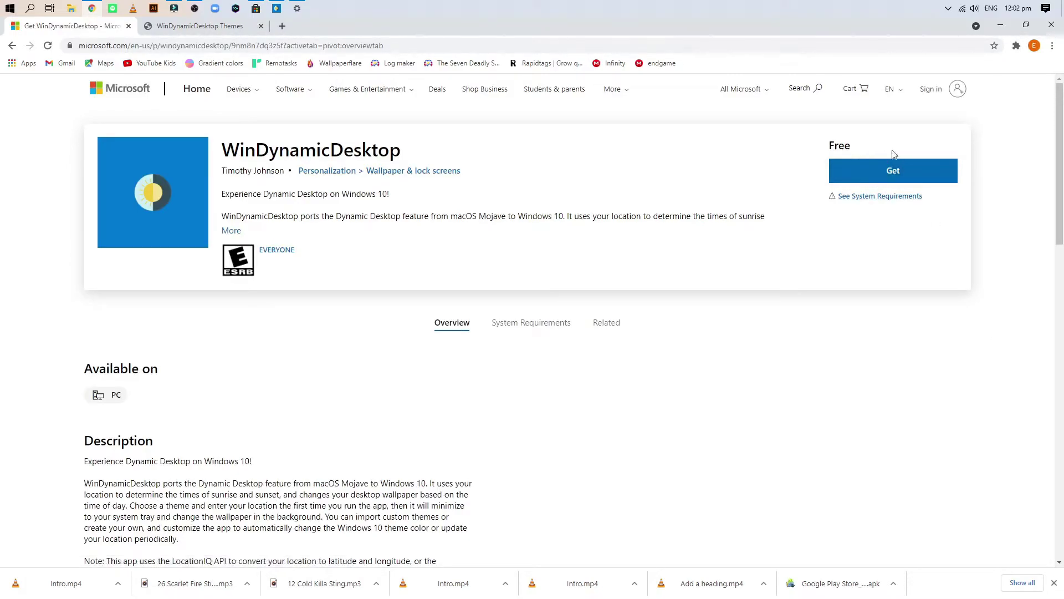
{"action": "left_click", "coordinate": [899, 175]}
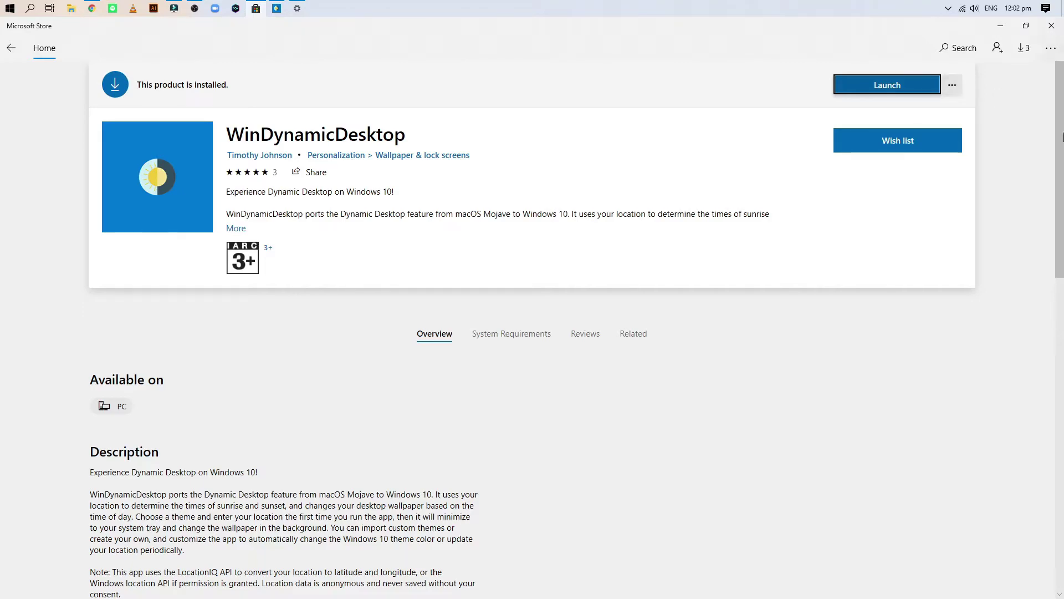
{"action": "left_click", "coordinate": [1004, 26]}
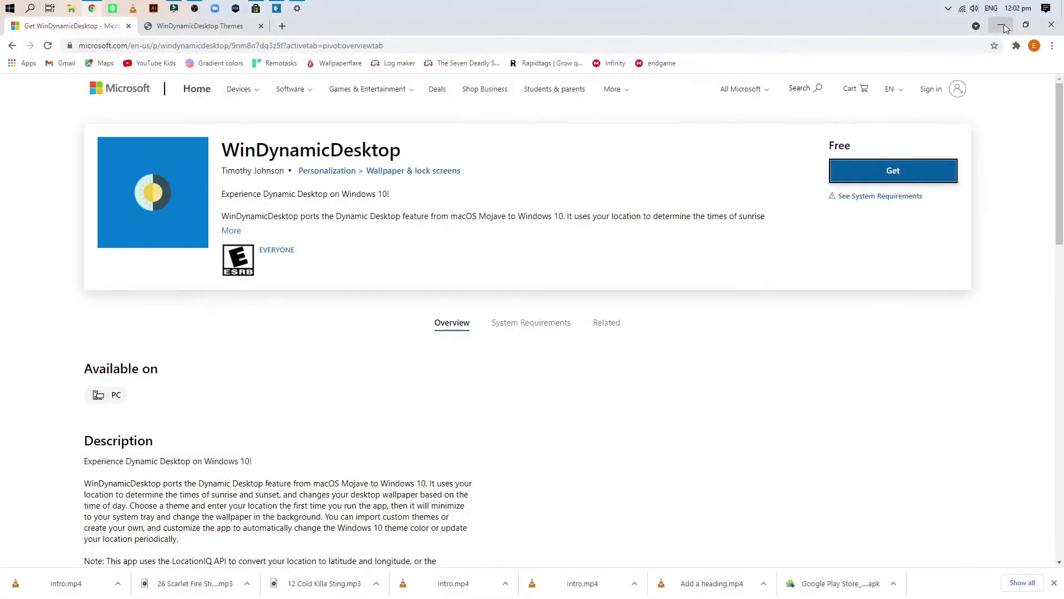
Step: Minimize the browser, bring up WinDynamicDesktop's theme selection window, and look through its list of built-in themes
{"action": "left_click", "coordinate": [1004, 26]}
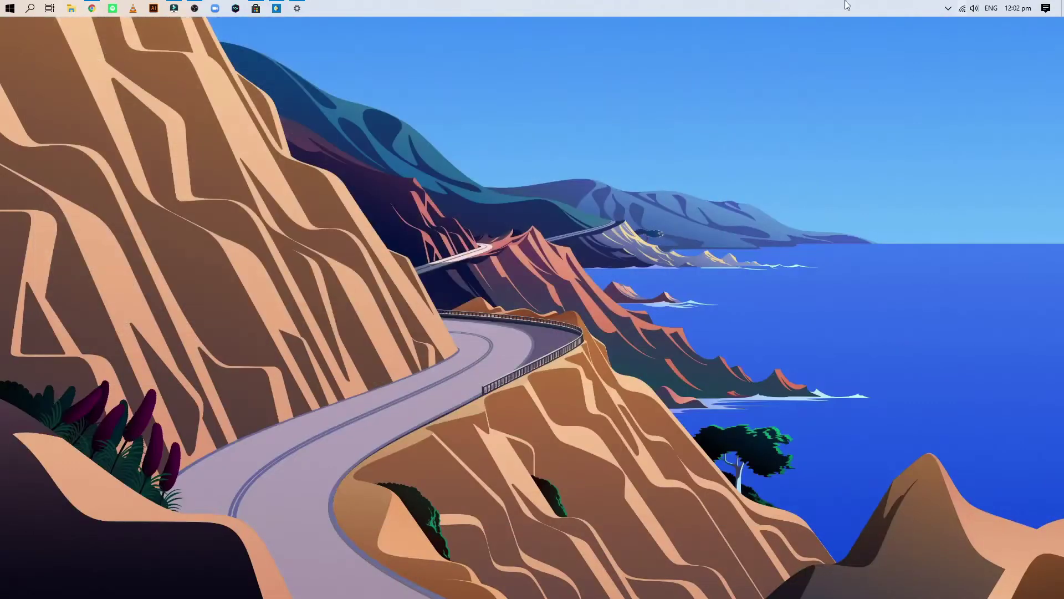
{"action": "left_click", "coordinate": [277, 9]}
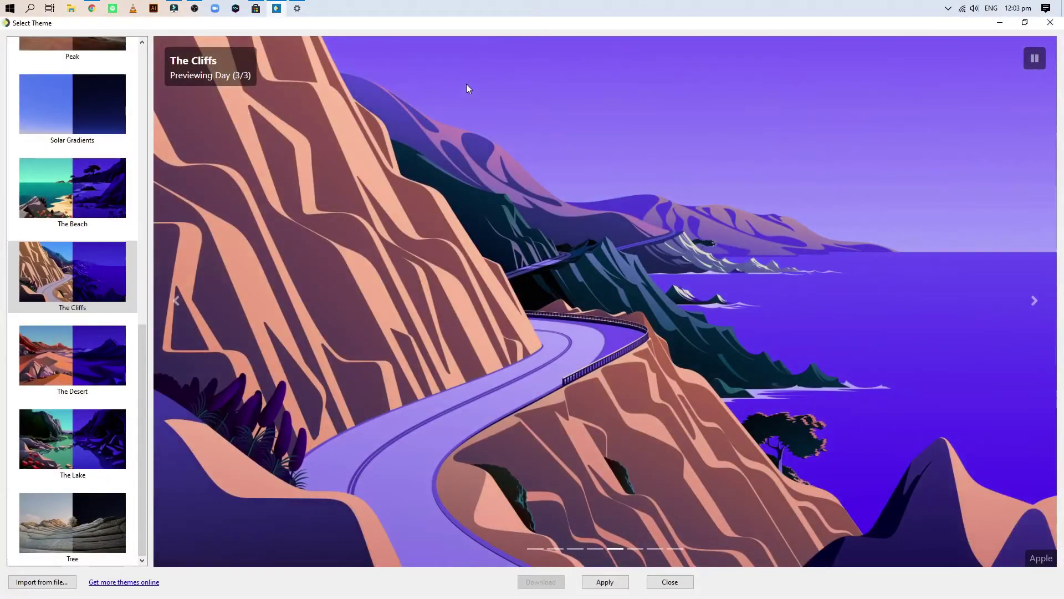
{"action": "scroll", "coordinate": [109, 185], "scroll_direction": "up", "scroll_amount": 10}
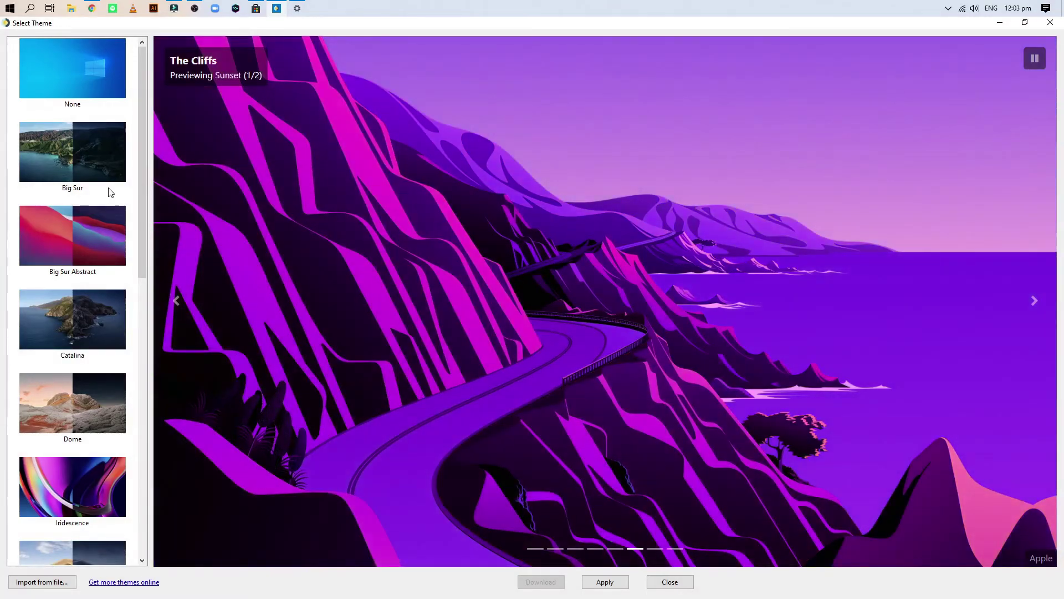
{"action": "scroll", "coordinate": [108, 190], "scroll_direction": "down", "scroll_amount": 6}
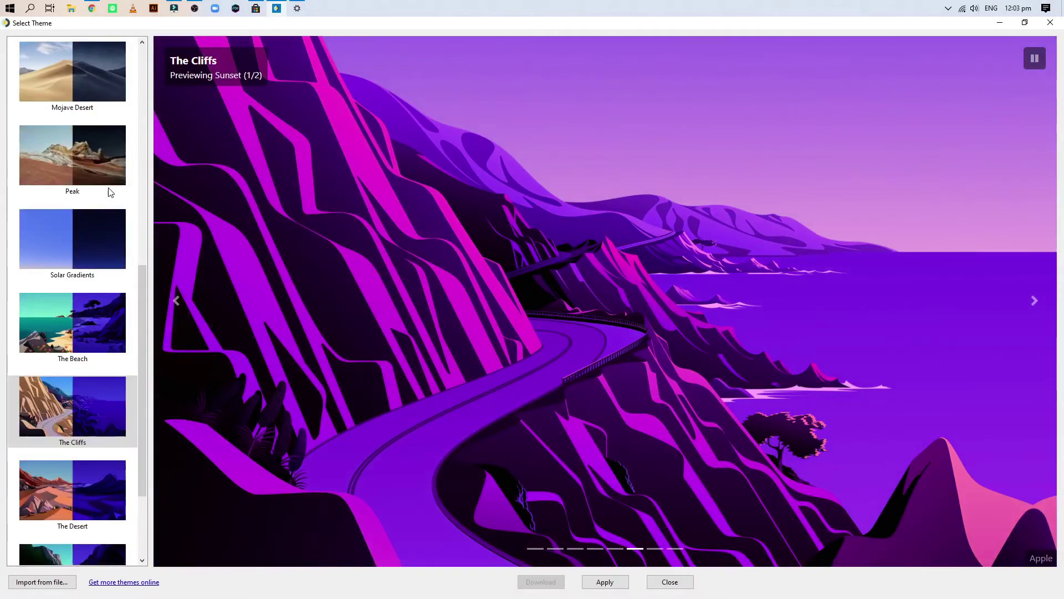
{"action": "scroll", "coordinate": [83, 300], "scroll_direction": "down", "scroll_amount": 2}
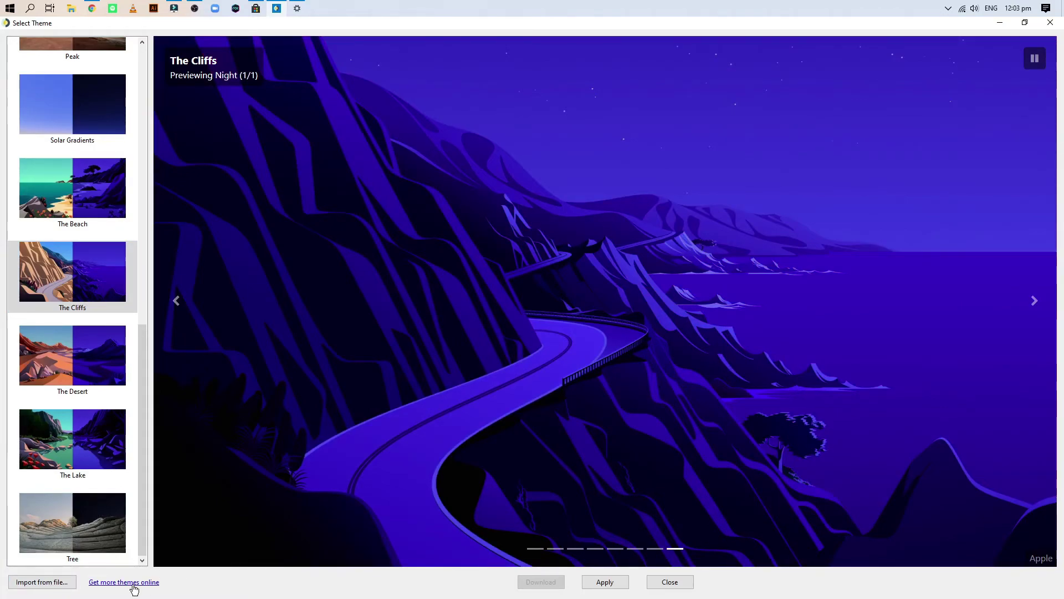
Step: Open the online WinDynamicDesktop themes page and look through the free photo and art themes
{"action": "left_click", "coordinate": [133, 583]}
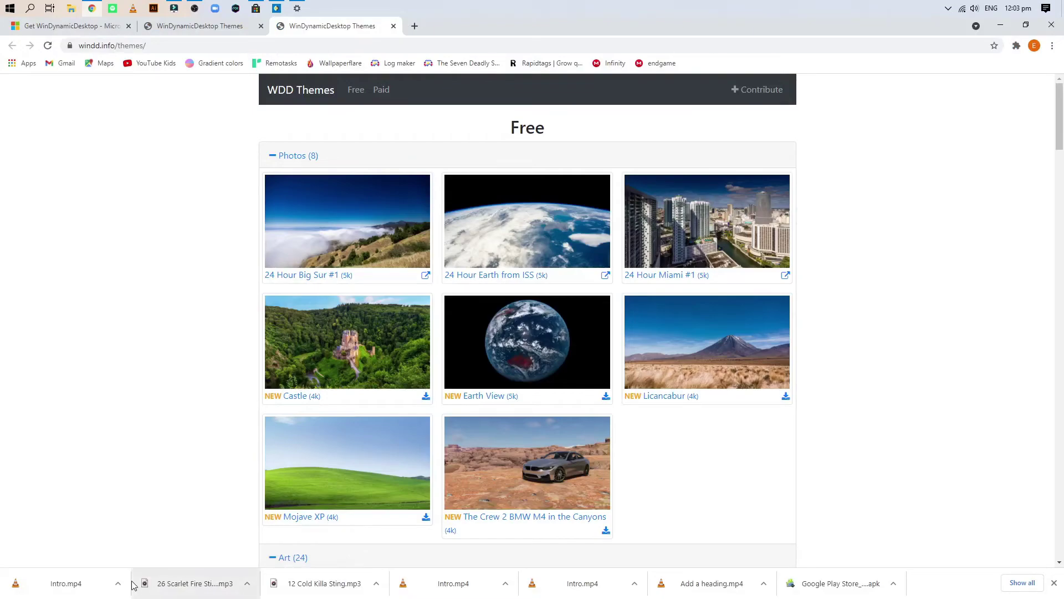
{"action": "scroll", "coordinate": [807, 517], "scroll_direction": "down", "scroll_amount": 7}
{"action": "scroll", "coordinate": [807, 517], "scroll_direction": "up", "scroll_amount": 7}
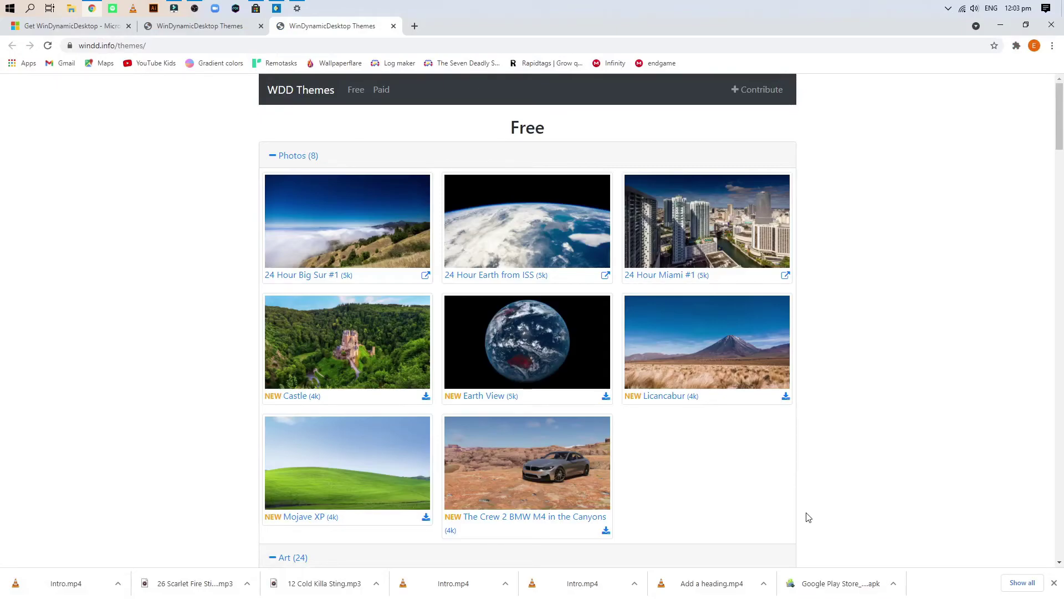
{"action": "scroll", "coordinate": [807, 517], "scroll_direction": "down", "scroll_amount": 20}
{"action": "scroll", "coordinate": [808, 517], "scroll_direction": "down", "scroll_amount": 20}
{"action": "scroll", "coordinate": [808, 517], "scroll_direction": "up", "scroll_amount": 15}
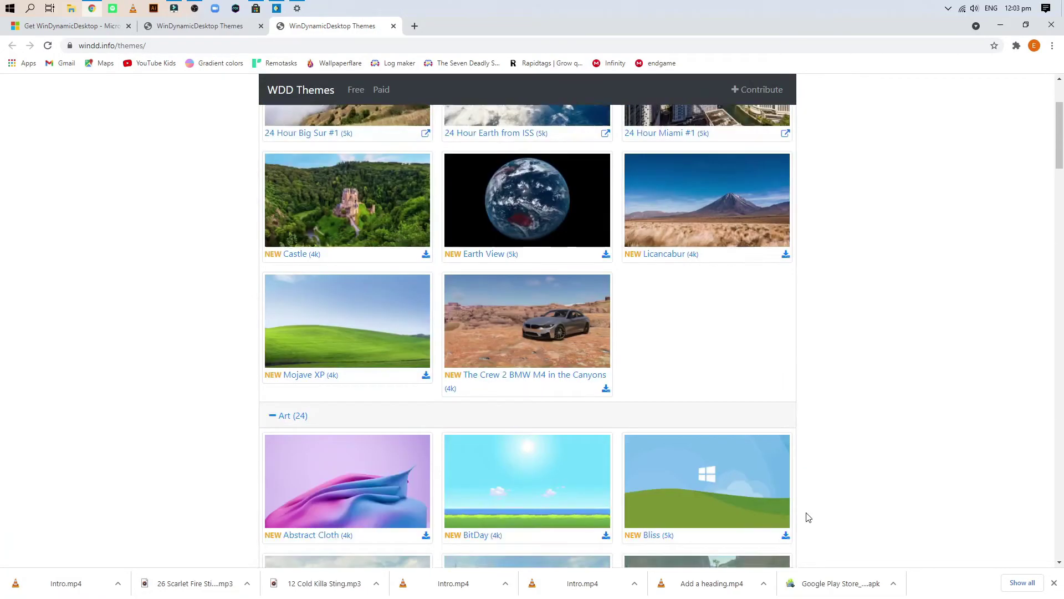
{"action": "scroll", "coordinate": [808, 518], "scroll_direction": "up", "scroll_amount": 3}
{"action": "scroll", "coordinate": [807, 517], "scroll_direction": "down", "scroll_amount": 4}
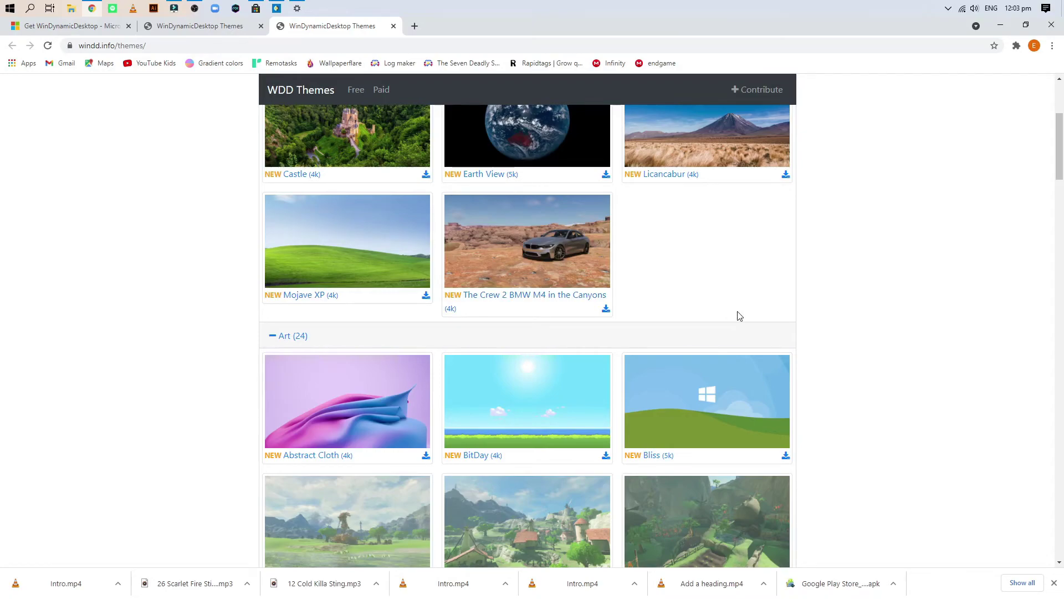
{"action": "scroll", "coordinate": [737, 316], "scroll_direction": "down", "scroll_amount": 4}
{"action": "scroll", "coordinate": [571, 397], "scroll_direction": "down", "scroll_amount": 6}
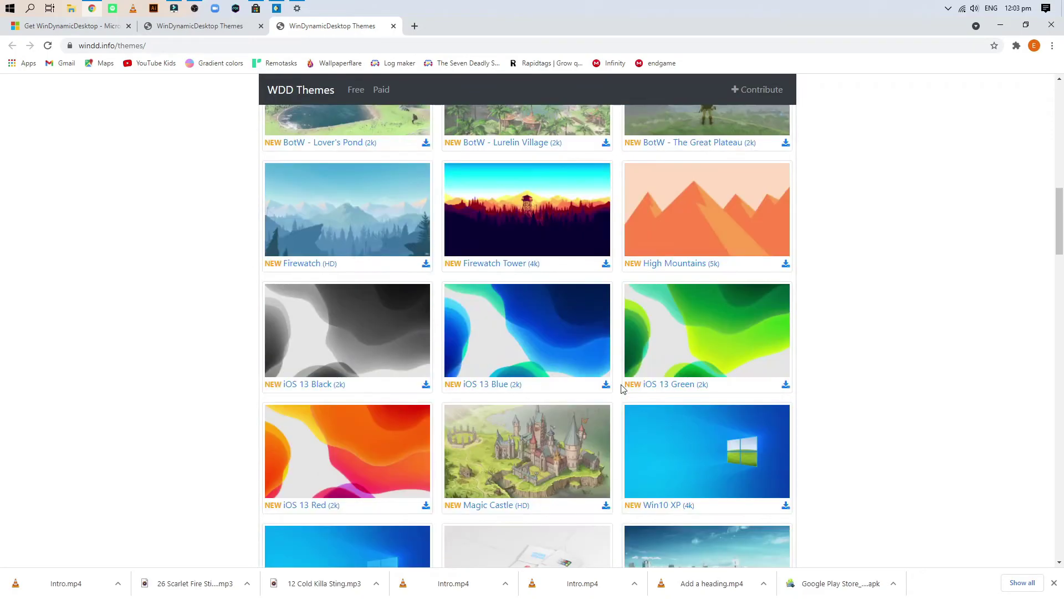
{"action": "scroll", "coordinate": [629, 383], "scroll_direction": "up", "scroll_amount": 2}
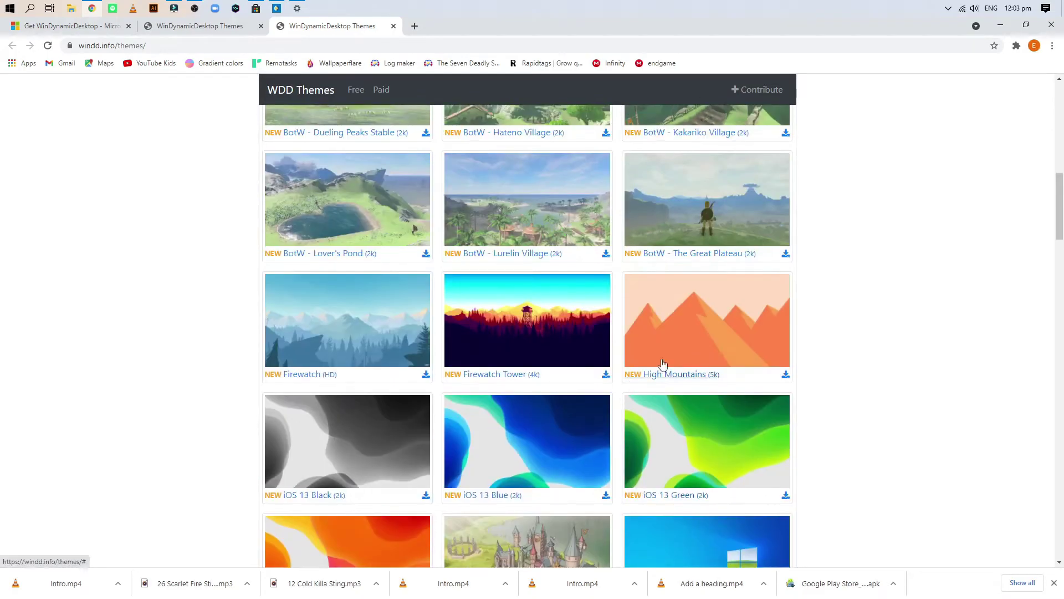
Step: Preview the Firewatch theme's images through the times of day up to night, and close the preview
{"action": "left_click", "coordinate": [358, 337]}
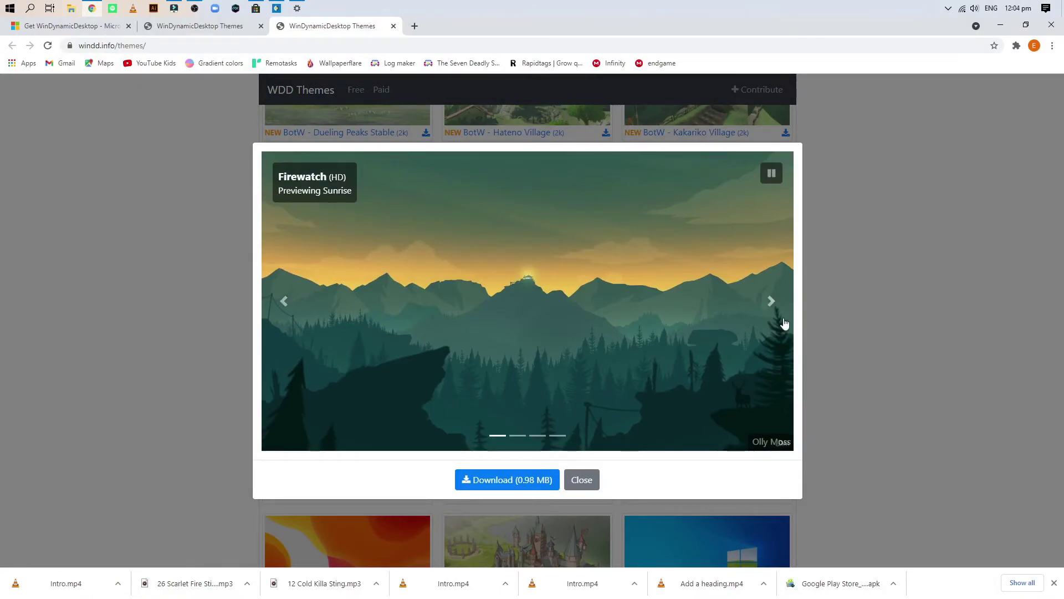
{"action": "left_click", "coordinate": [768, 303]}
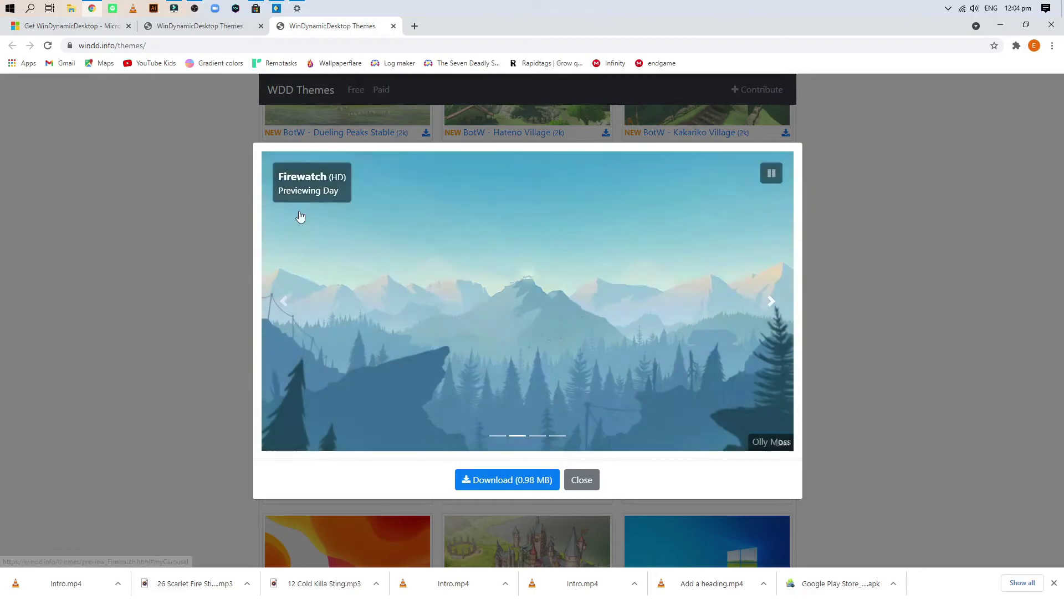
{"action": "left_click", "coordinate": [771, 307]}
{"action": "left_click", "coordinate": [774, 306]}
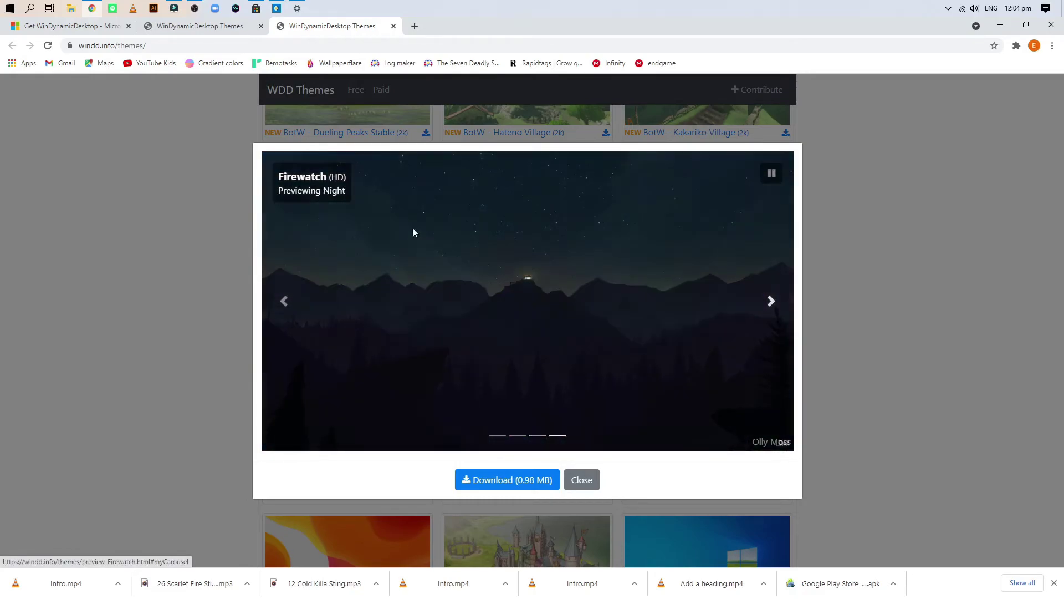
{"action": "left_click", "coordinate": [950, 307]}
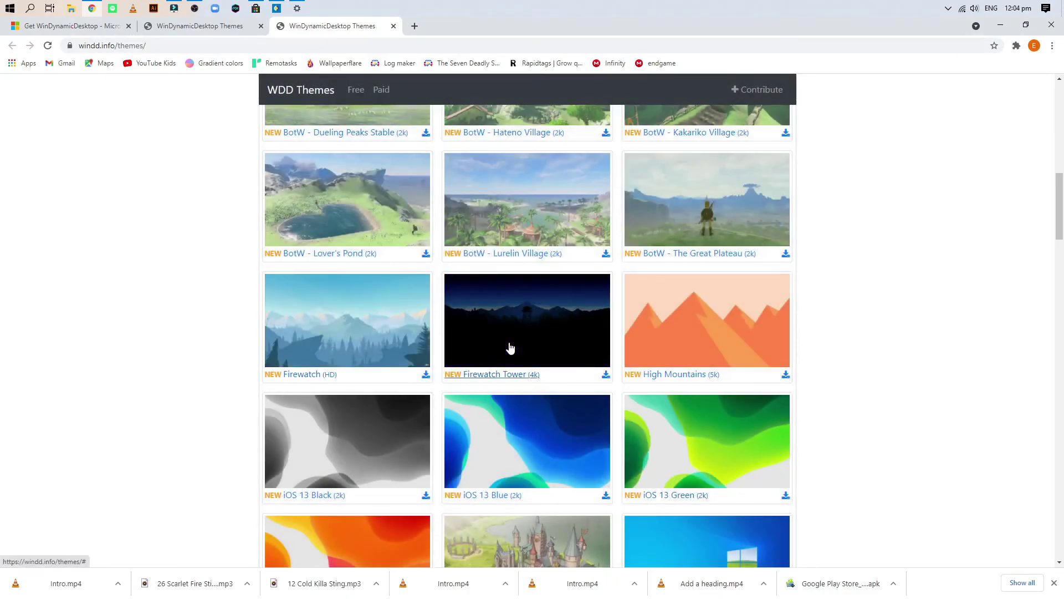
Step: Preview the Firewatch Tower theme's images from sunrise through night, and close the preview
{"action": "left_click", "coordinate": [510, 347]}
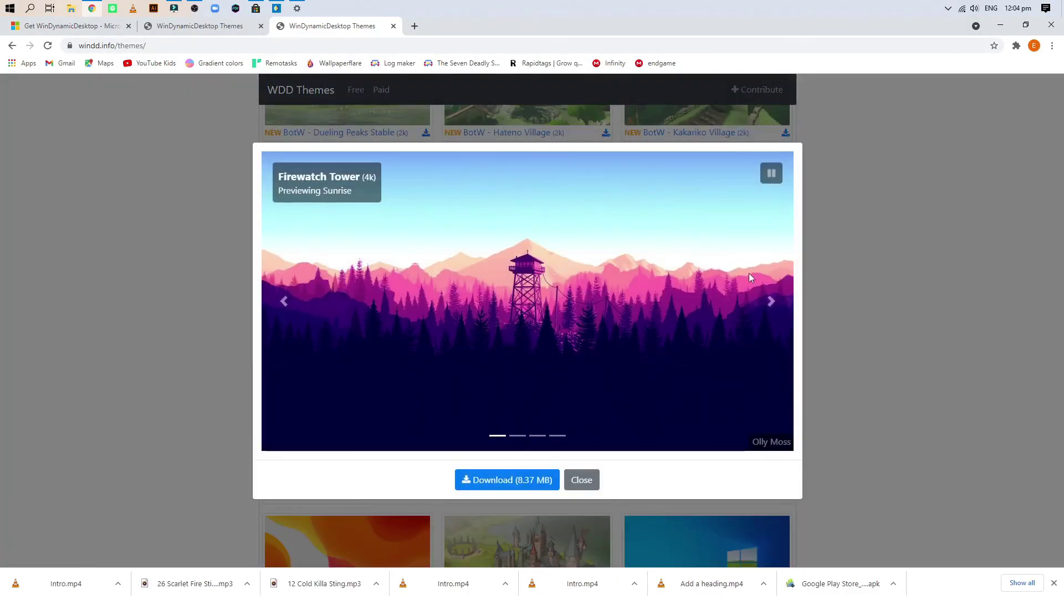
{"action": "left_click", "coordinate": [772, 302]}
{"action": "left_click", "coordinate": [774, 304]}
{"action": "left_click", "coordinate": [773, 303]}
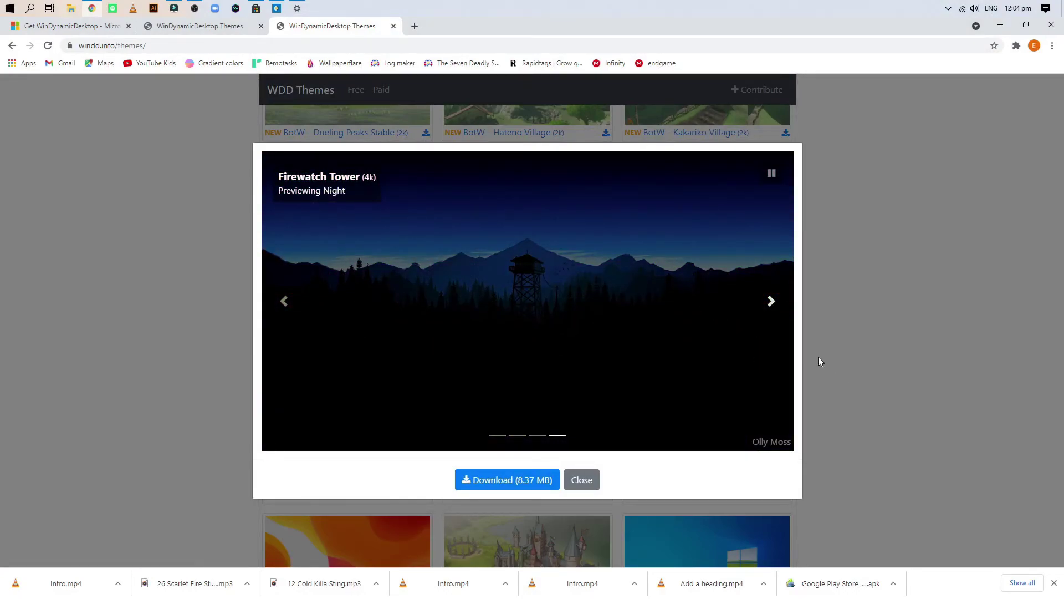
{"action": "left_click", "coordinate": [947, 337]}
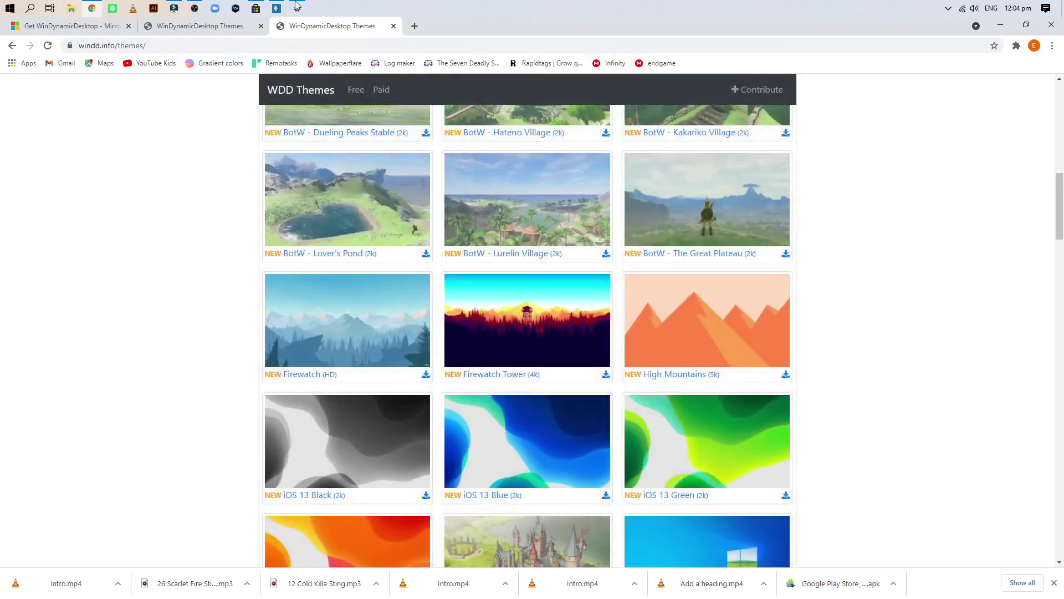
Step: Switch back to WinDynamicDesktop, apply the Catalina theme, and minimize the open windows to view it on the desktop
{"action": "left_click", "coordinate": [279, 11]}
{"action": "scroll", "coordinate": [132, 277], "scroll_direction": "up", "scroll_amount": 10}
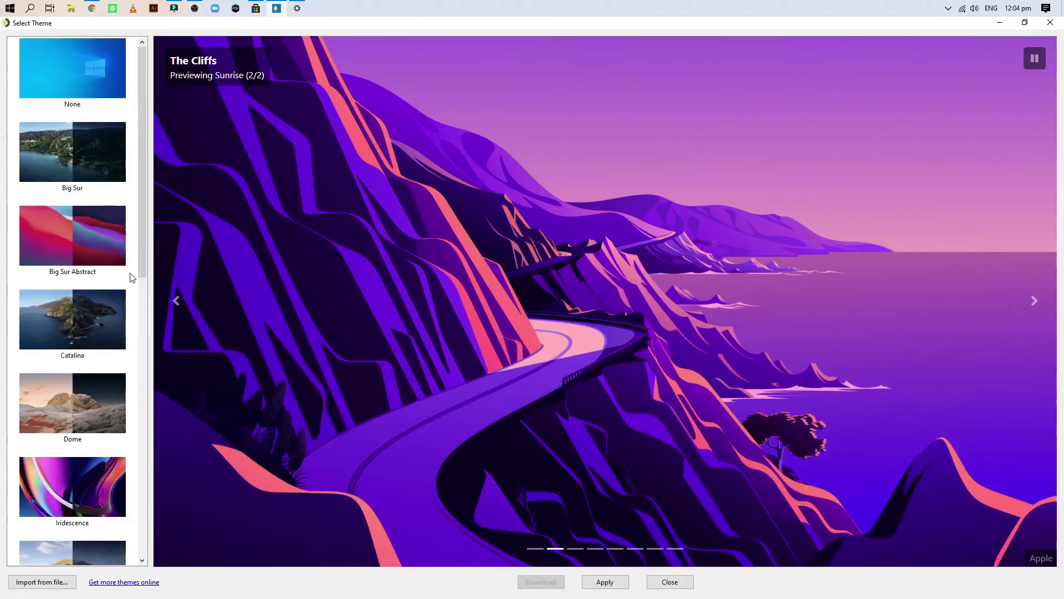
{"action": "left_click", "coordinate": [68, 333]}
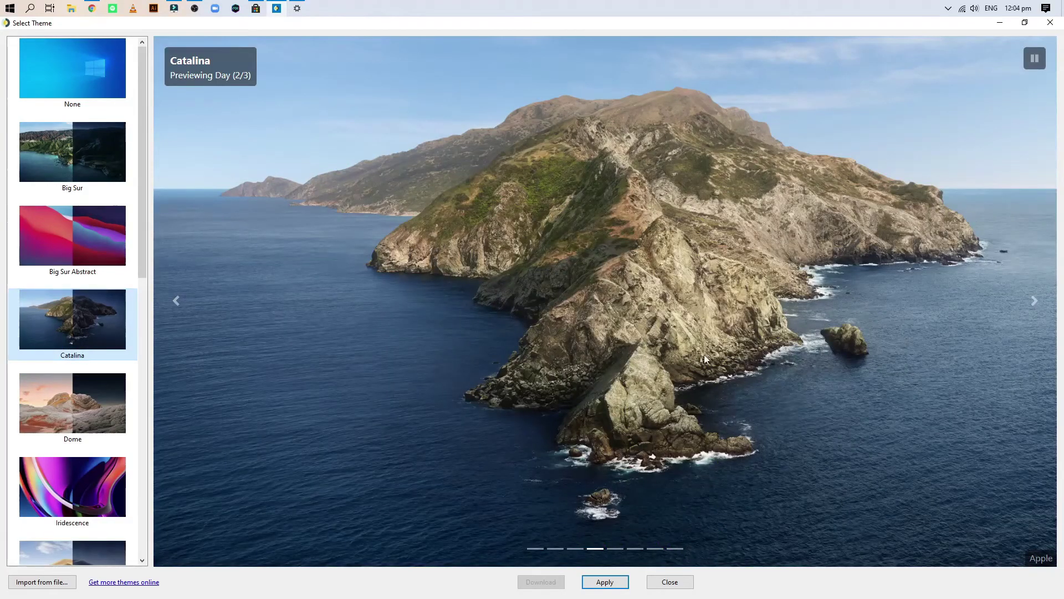
{"action": "left_click", "coordinate": [605, 582]}
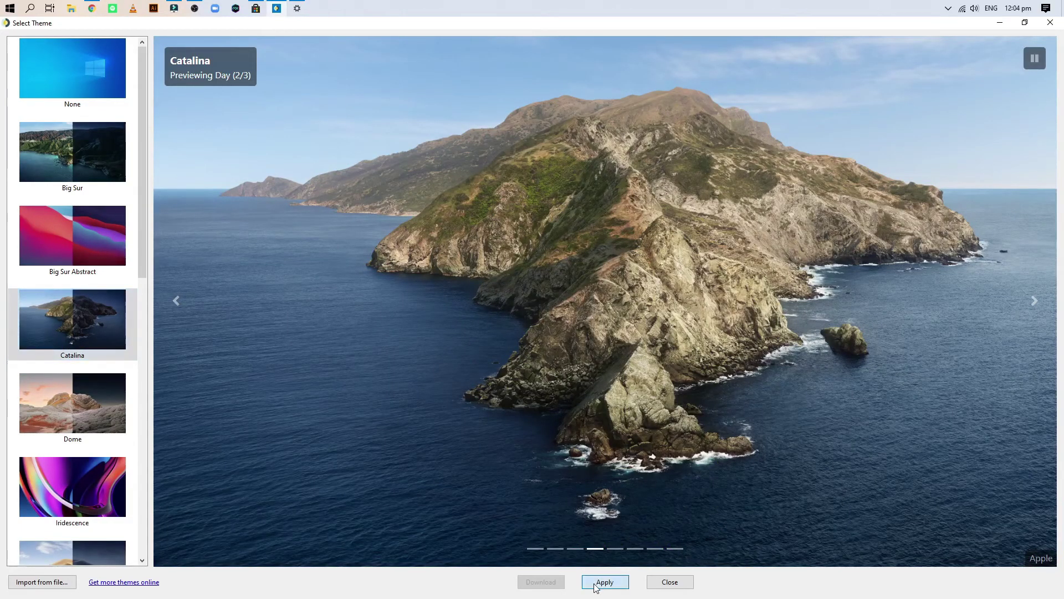
{"action": "left_click", "coordinate": [670, 581]}
{"action": "left_click", "coordinate": [1001, 26]}
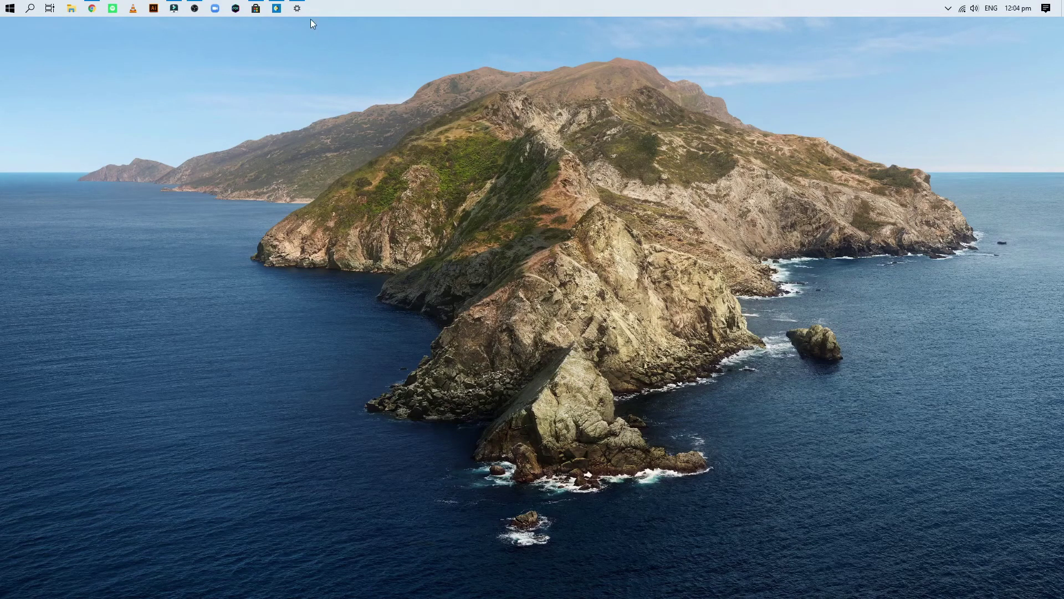
Step: In the Windows Date & time settings, manually set the clock to 7:04 pm, and view the refreshed desktop with Settings minimized
{"action": "left_click", "coordinate": [295, 14]}
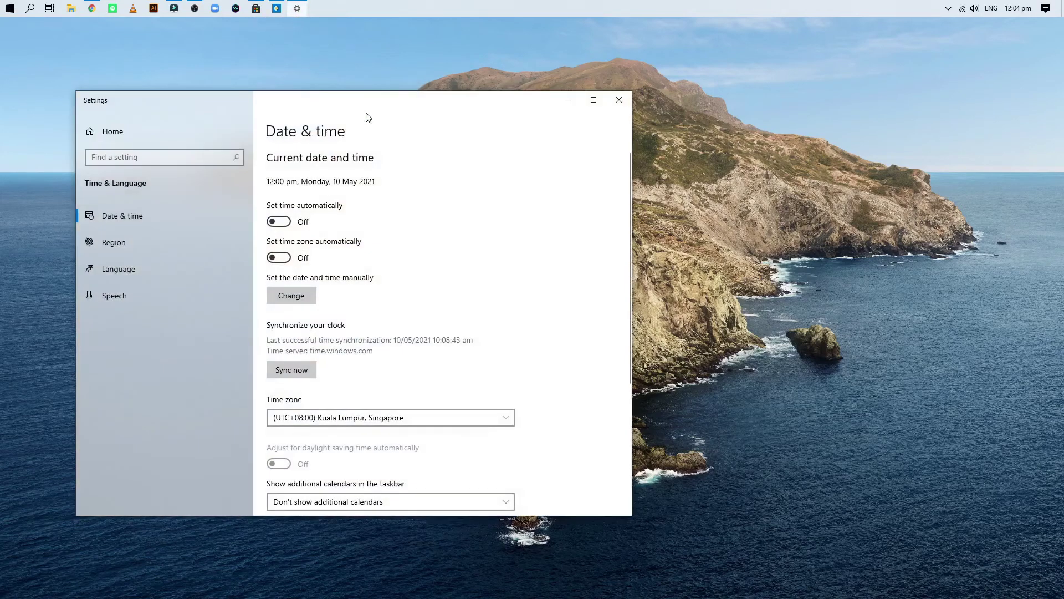
{"action": "left_click_drag", "start_coordinate": [368, 107], "coordinate": [322, 50]}
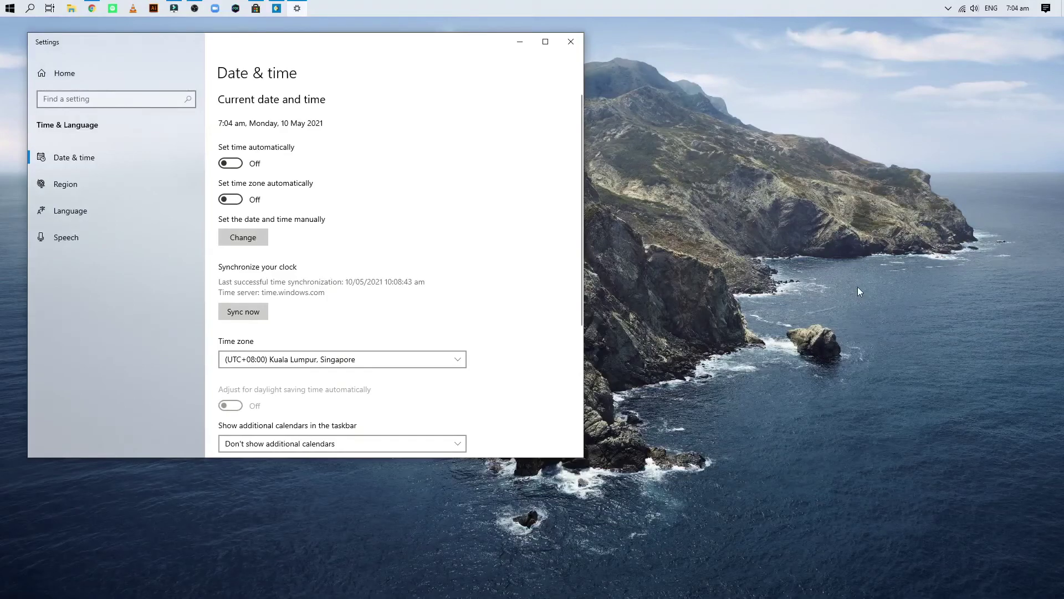
{"action": "left_click", "coordinate": [243, 237]}
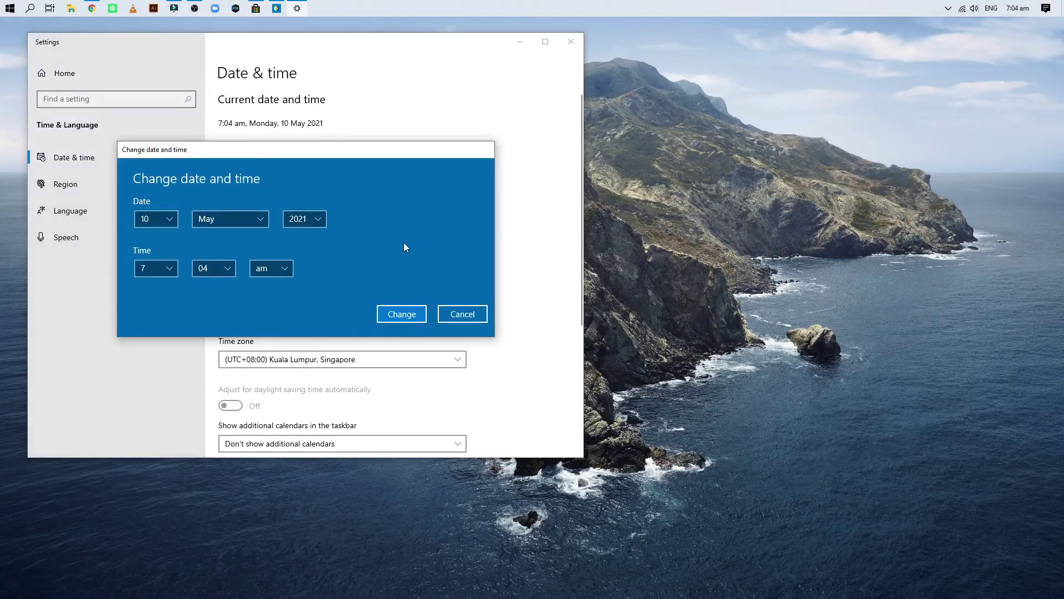
{"action": "left_click", "coordinate": [286, 270]}
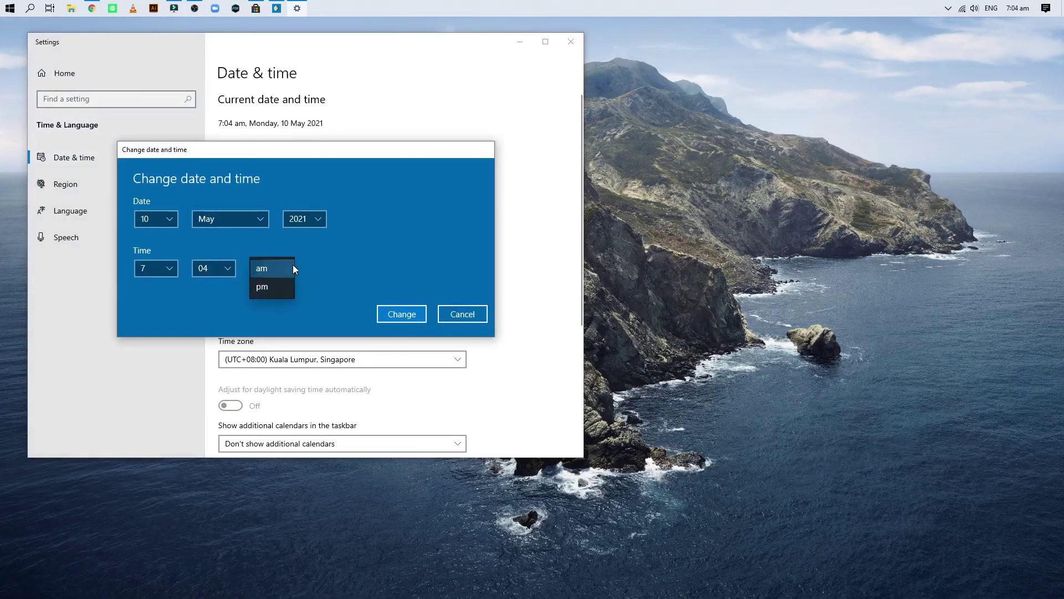
{"action": "left_click", "coordinate": [401, 318]}
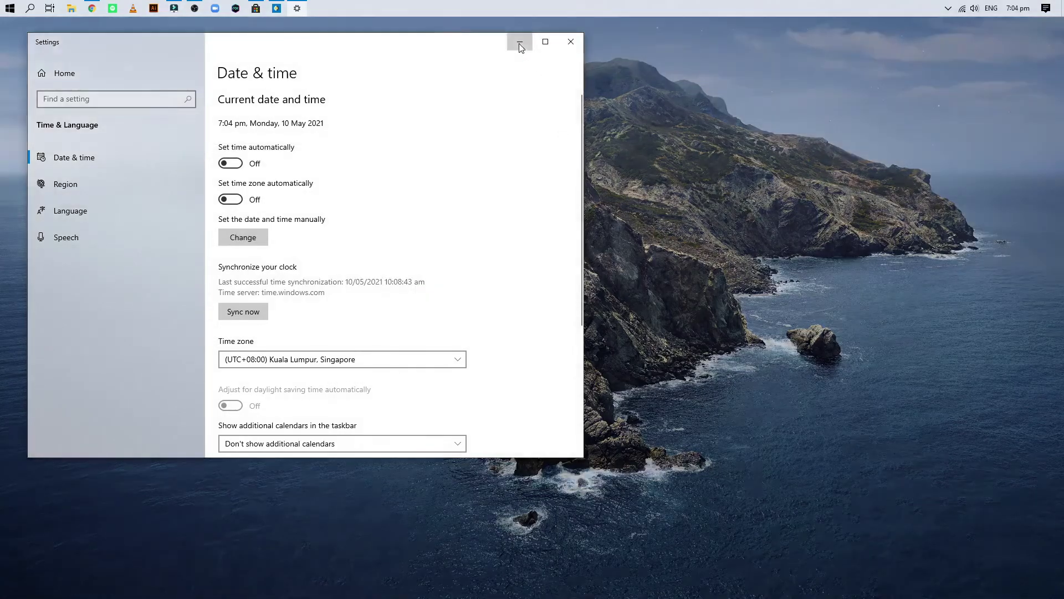
{"action": "left_click", "coordinate": [520, 42]}
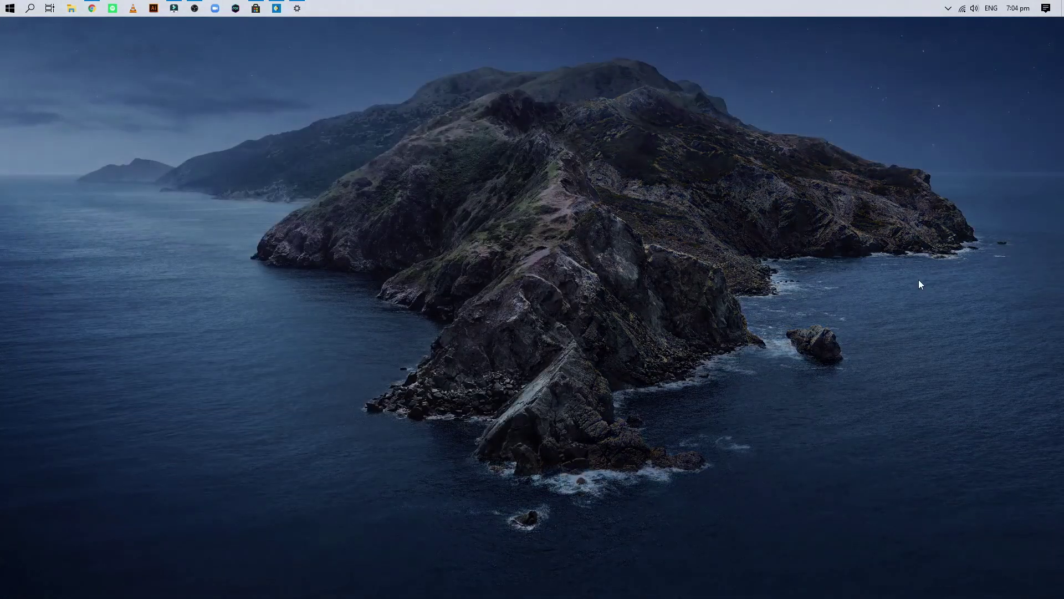
{"action": "right_click", "coordinate": [479, 155]}
{"action": "left_click", "coordinate": [528, 208]}
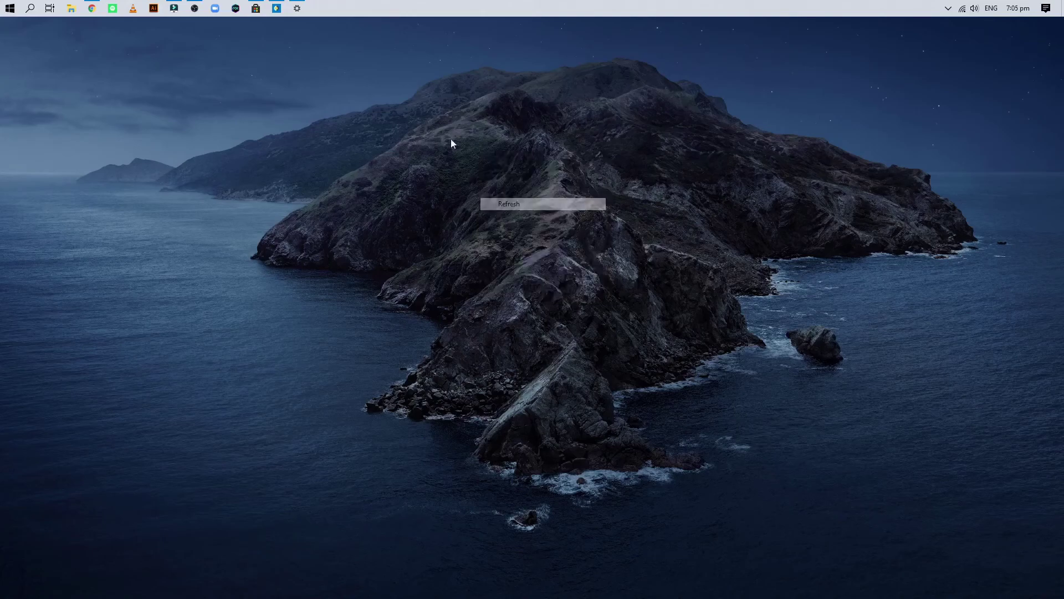
Step: Change the system time from pm to am in the Date & time settings, and minimize Settings to view the wallpaper
{"action": "left_click", "coordinate": [297, 9]}
{"action": "left_click", "coordinate": [261, 244]}
{"action": "left_click", "coordinate": [271, 268]}
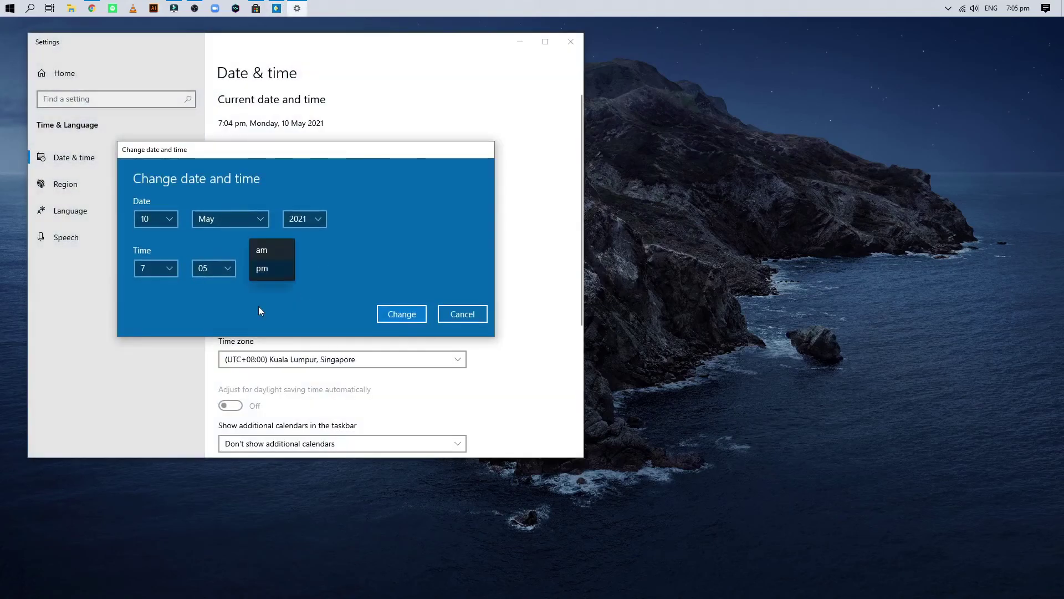
{"action": "left_click", "coordinate": [261, 251]}
{"action": "left_click", "coordinate": [397, 315]}
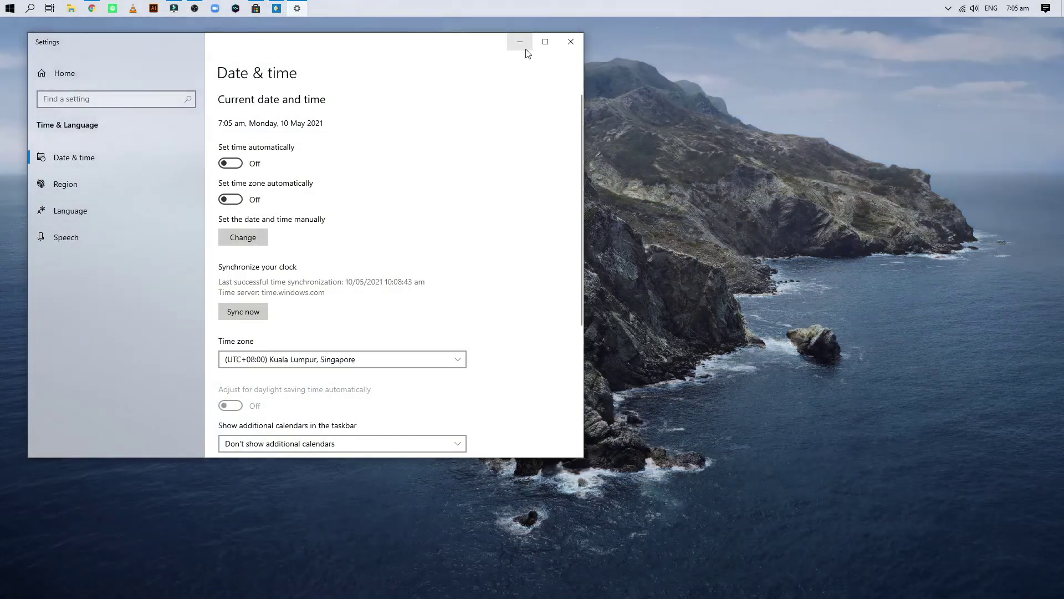
{"action": "left_click", "coordinate": [520, 42]}
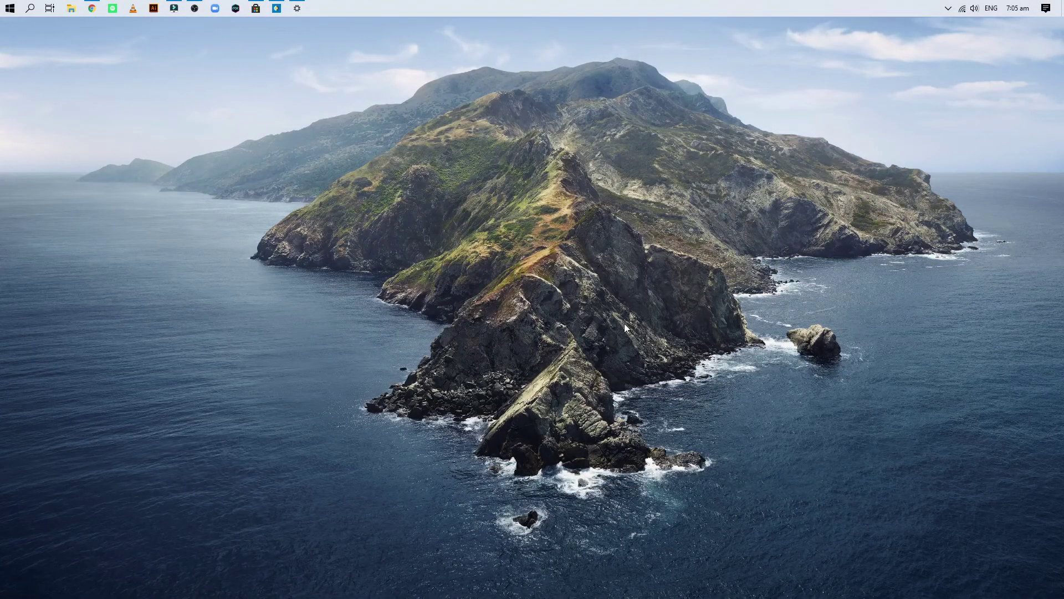
Step: Return to WinDynamicDesktop, apply The Cliffs theme, minimize the window, and refresh the desktop
{"action": "left_click", "coordinate": [276, 8]}
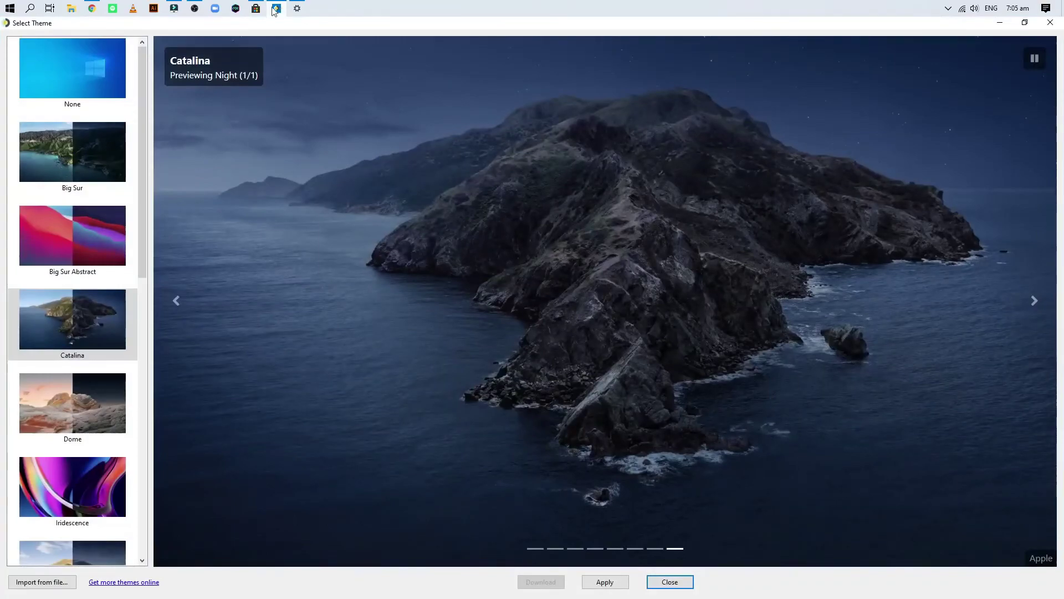
{"action": "scroll", "coordinate": [92, 325], "scroll_direction": "down", "scroll_amount": 3}
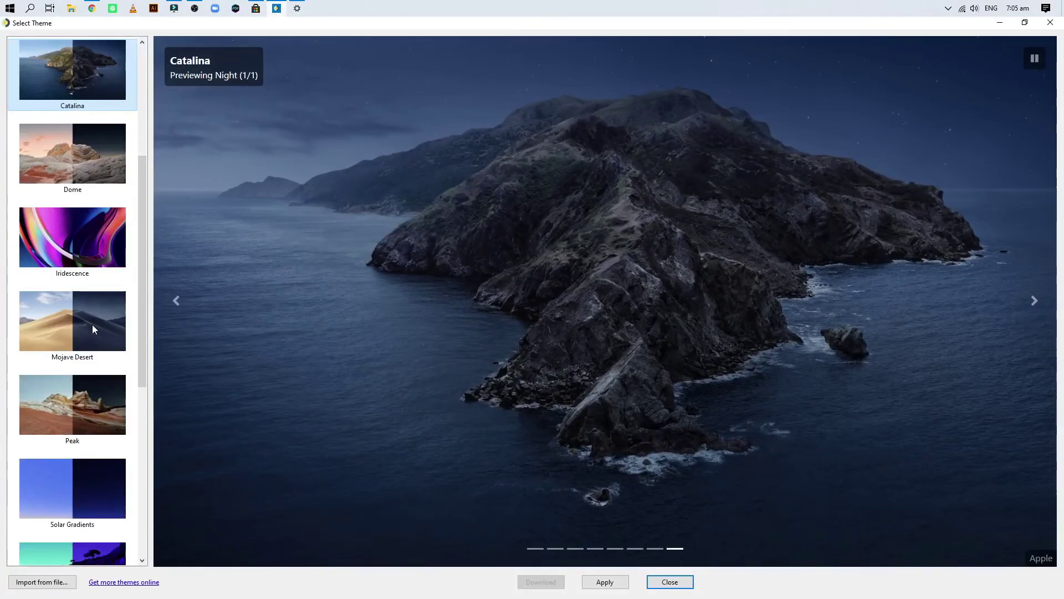
{"action": "scroll", "coordinate": [92, 326], "scroll_direction": "down", "scroll_amount": 3}
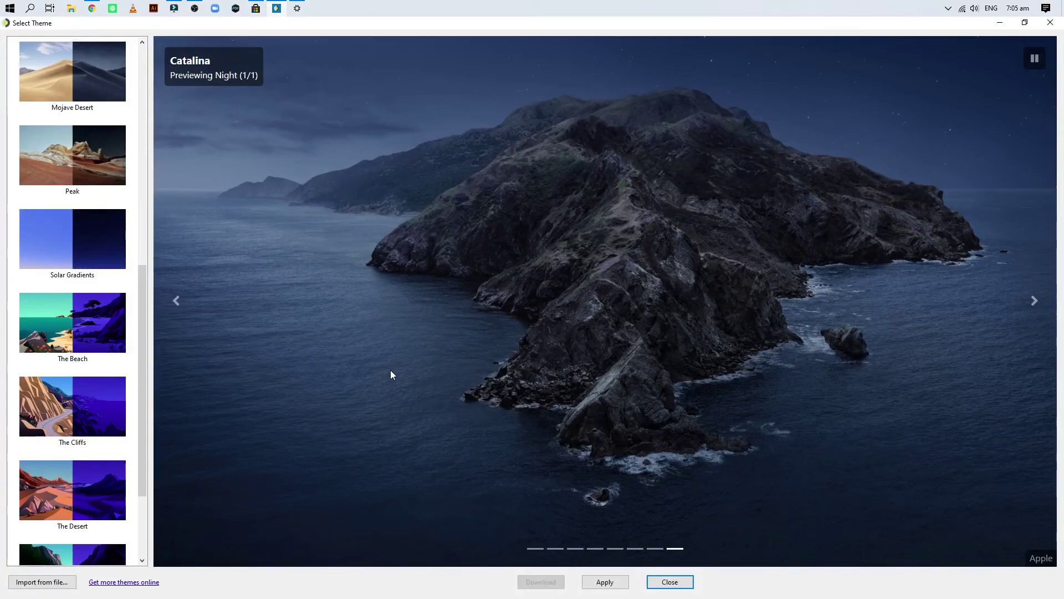
{"action": "left_click", "coordinate": [55, 424]}
{"action": "left_click", "coordinate": [620, 583]}
{"action": "left_click", "coordinate": [999, 25]}
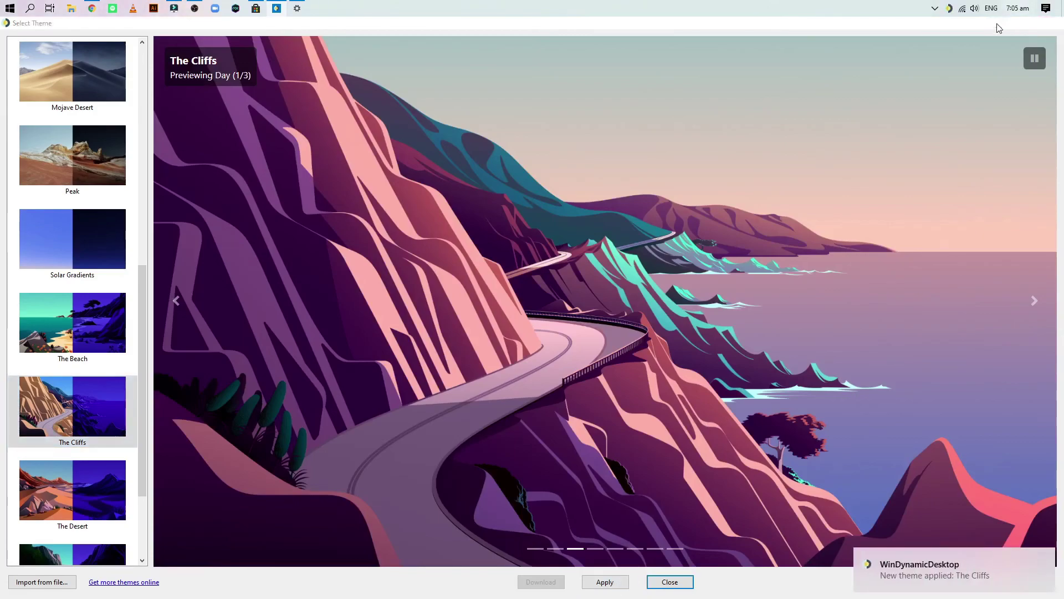
{"action": "right_click", "coordinate": [431, 171]}
{"action": "left_click", "coordinate": [476, 214]}
Step: Set the system time to 7:05 pm in the Date & time settings, and close Settings to view the wallpaper
{"action": "left_click", "coordinate": [298, 8]}
{"action": "left_click", "coordinate": [238, 238]}
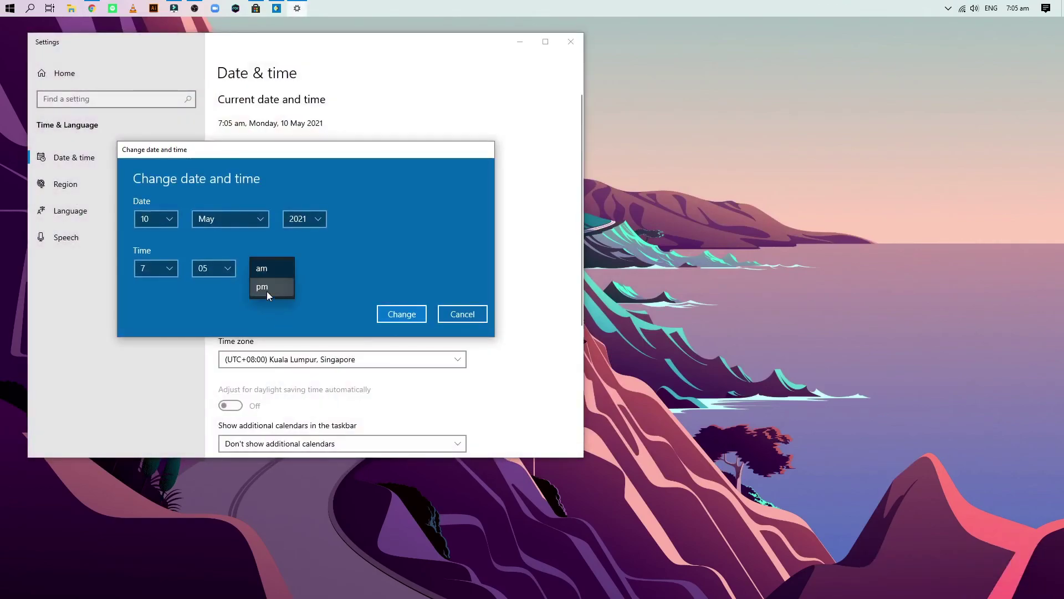
{"action": "left_click", "coordinate": [411, 314]}
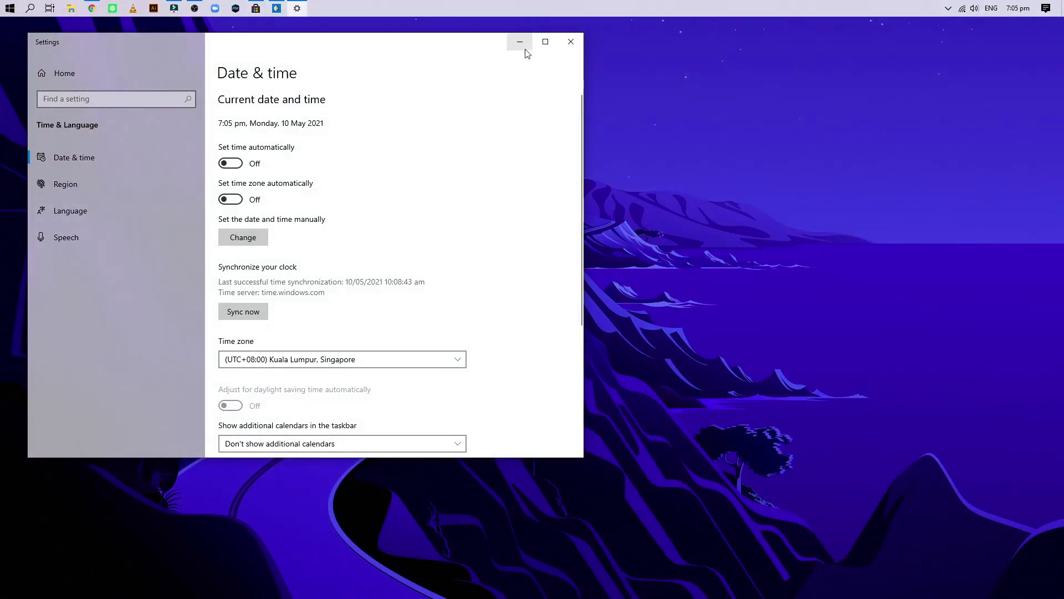
{"action": "left_click", "coordinate": [571, 41]}
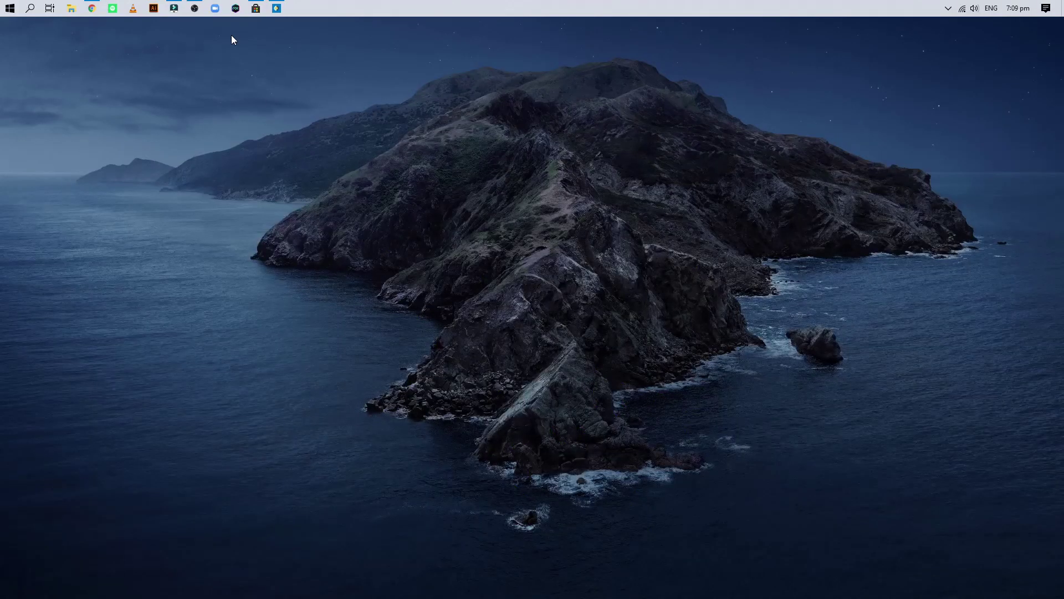